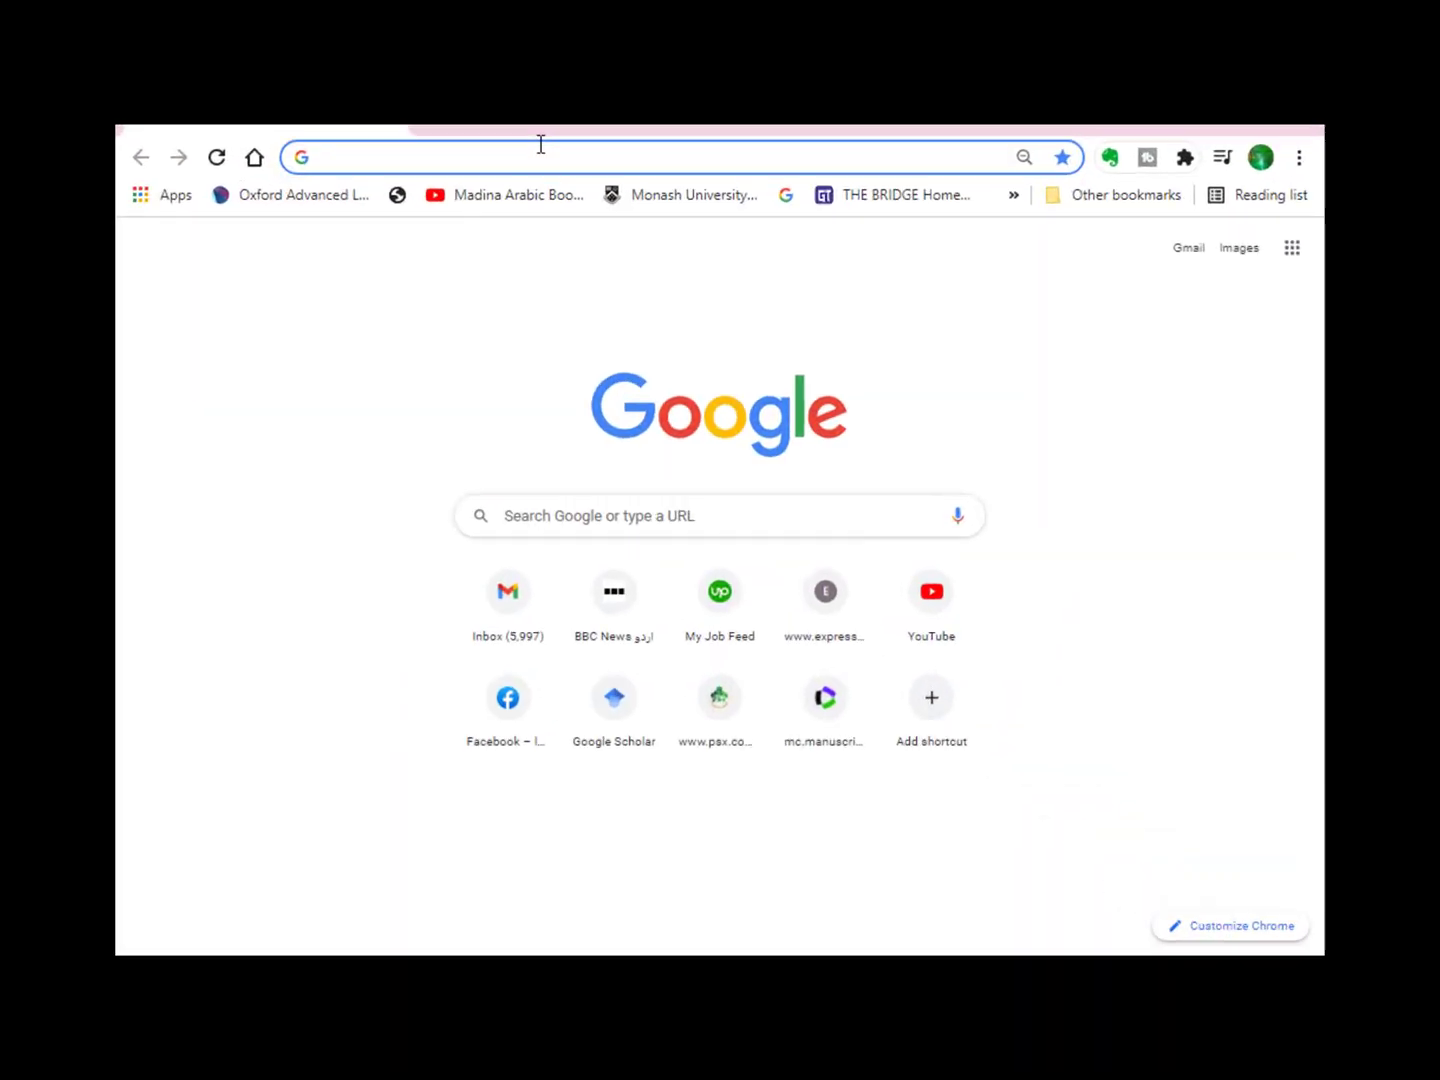
- Load google.com in Chrome from the address bar
click(609, 302)
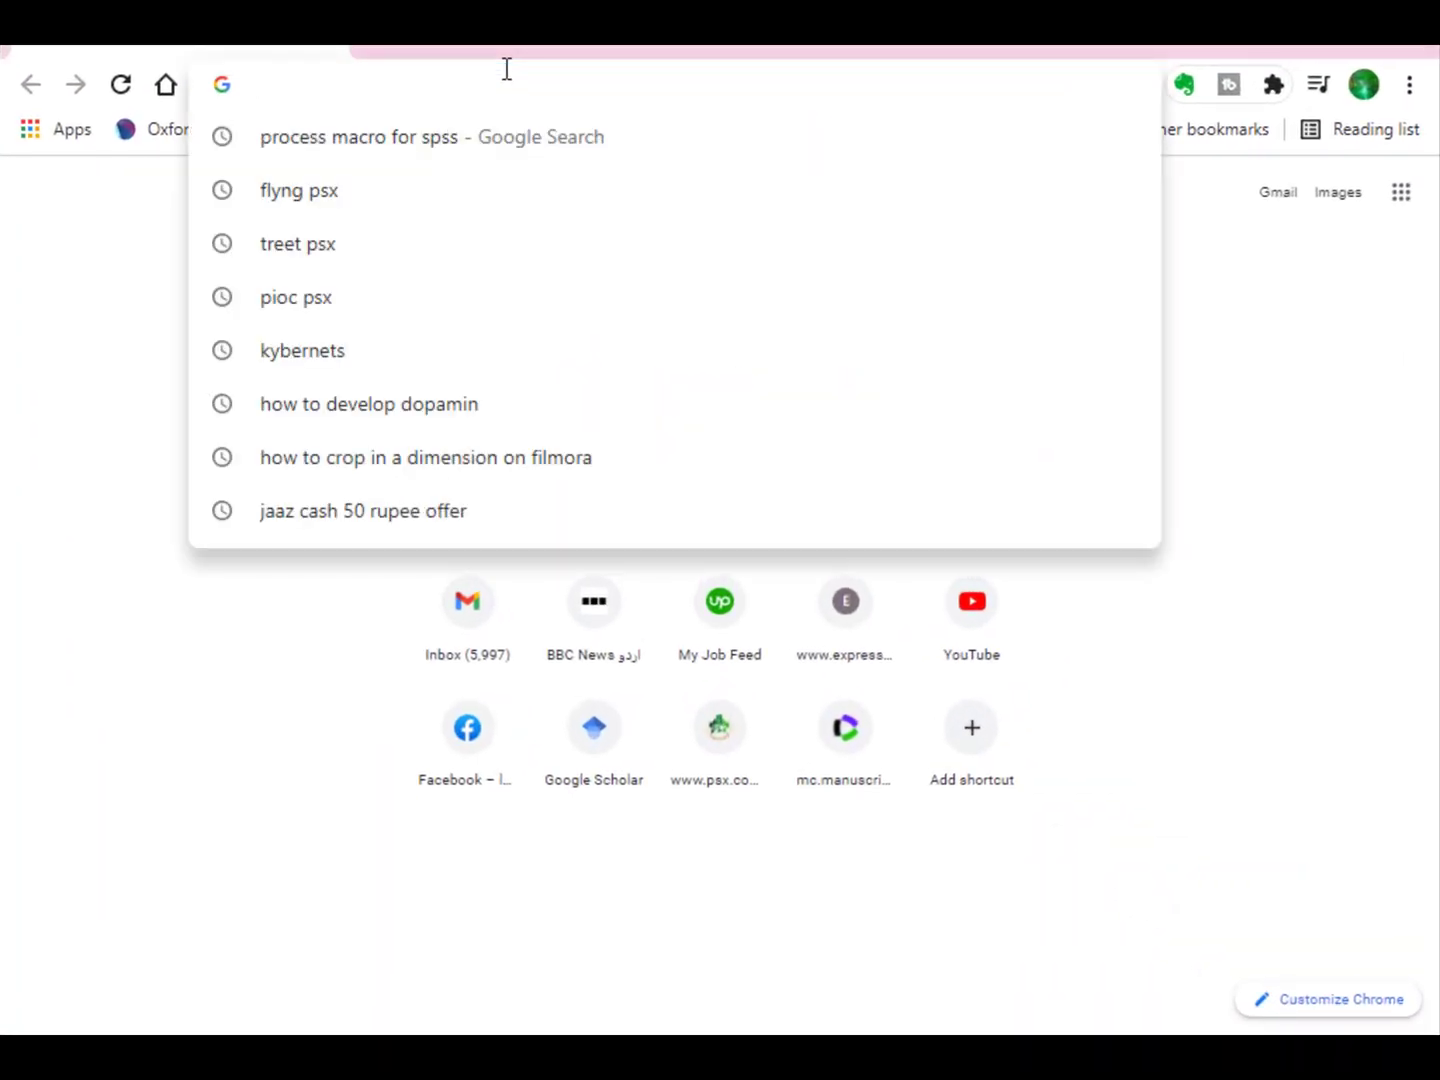
text(google)
key(Return)
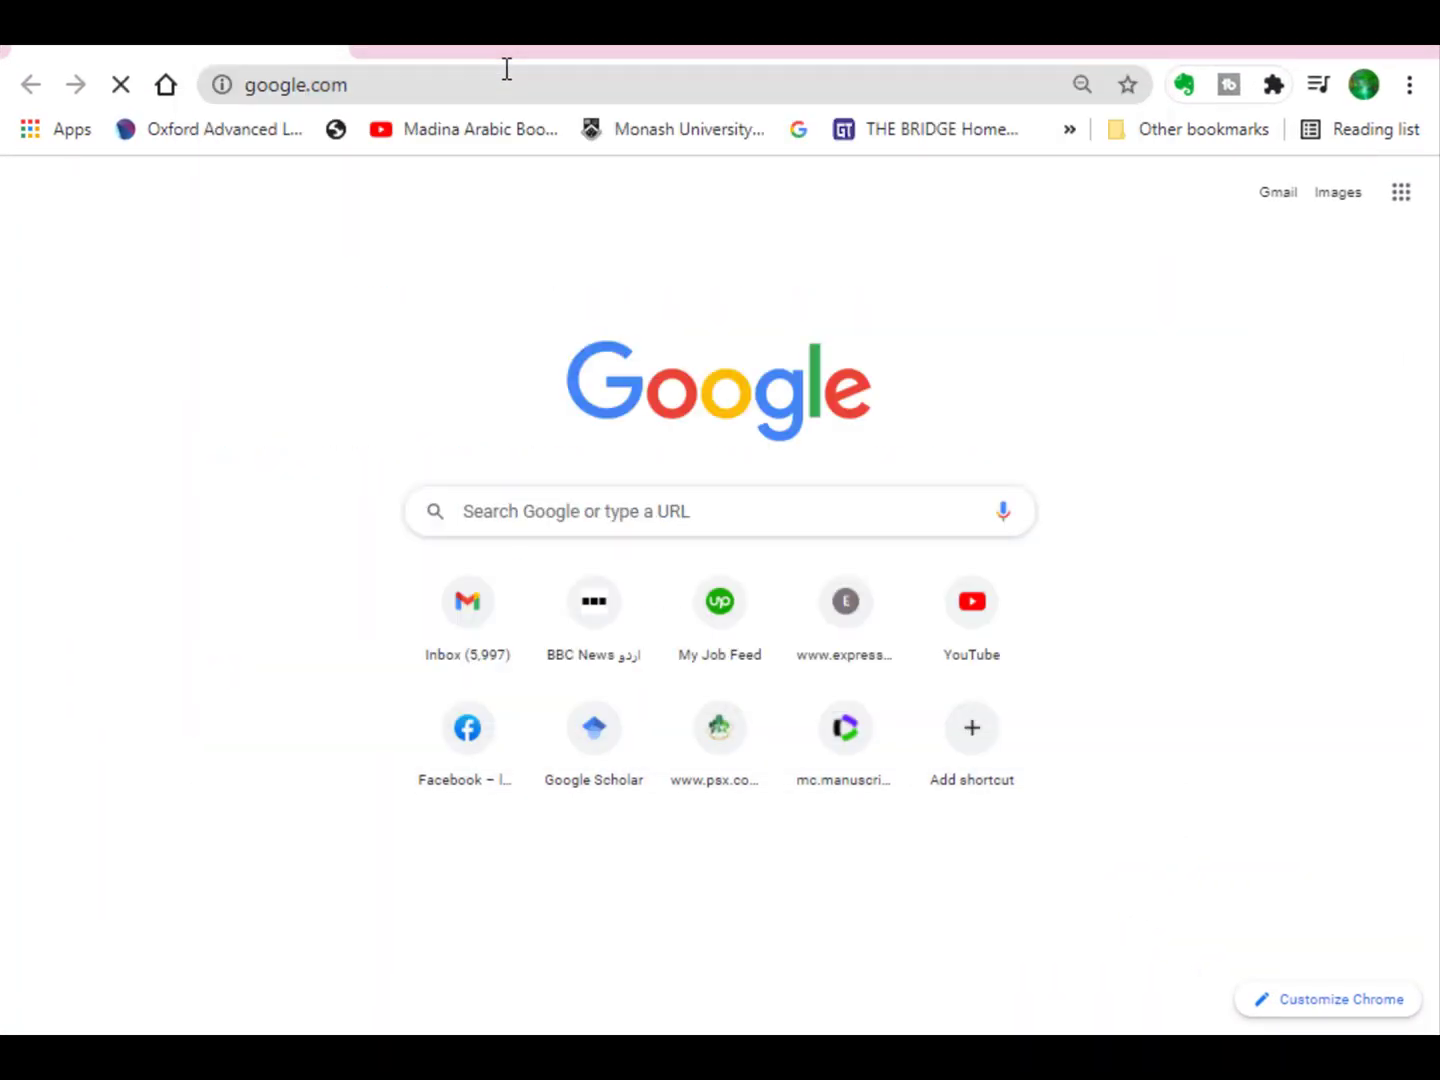
- Search Google for 'process macro for SPSS' and look over the results
click(413, 603)
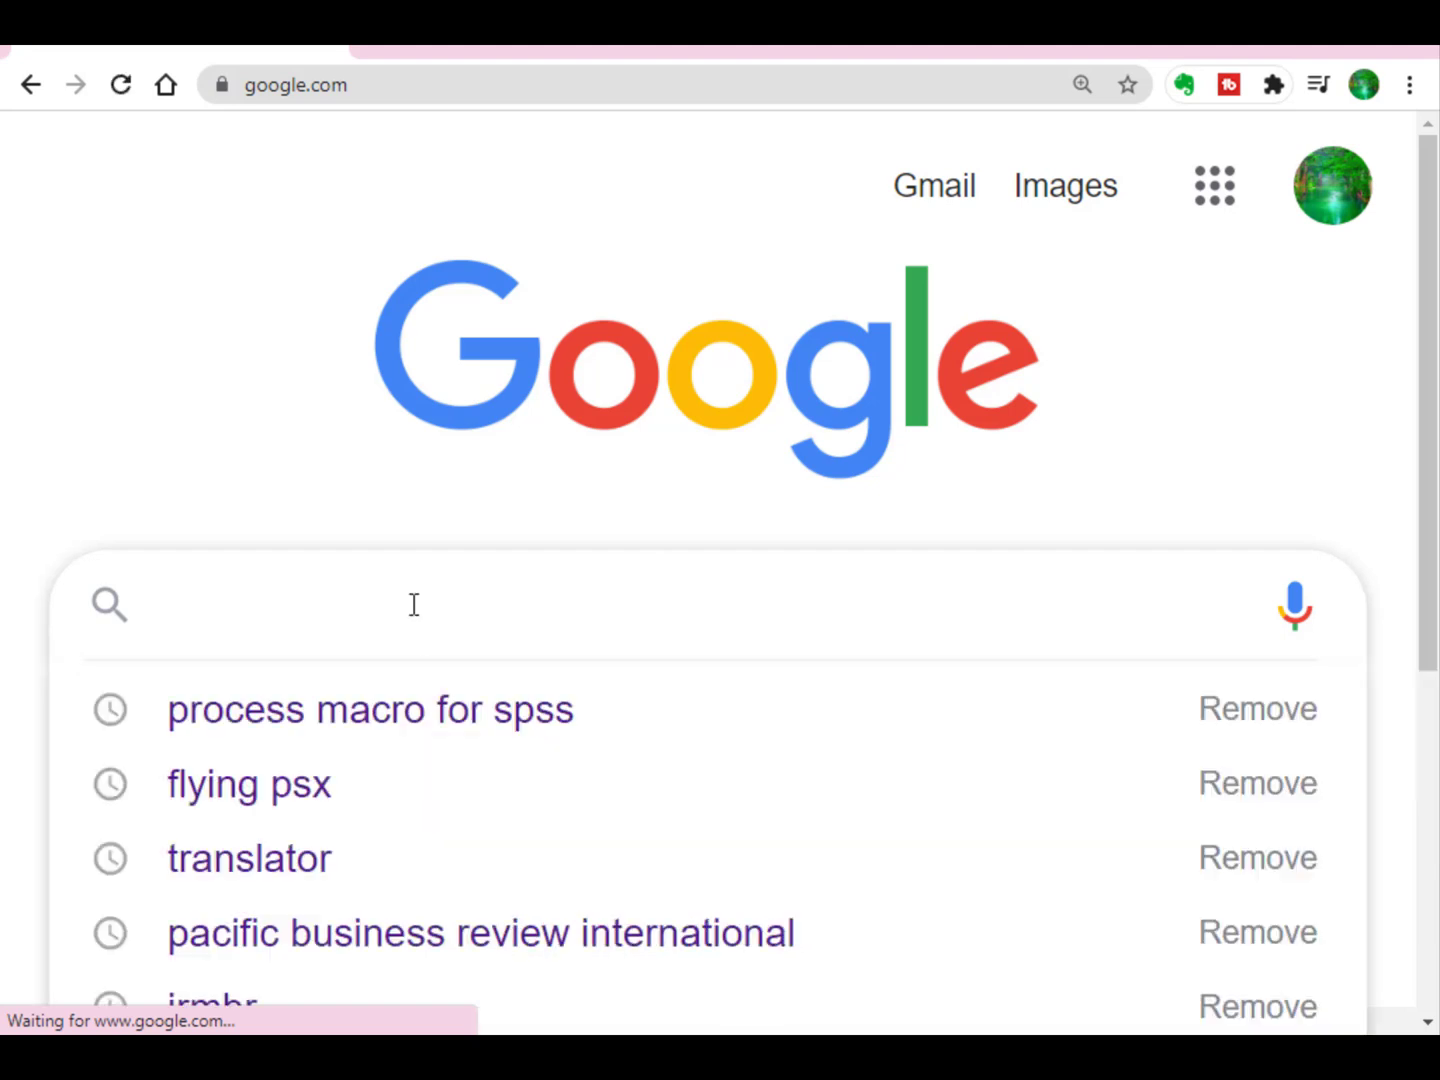
text(pro)
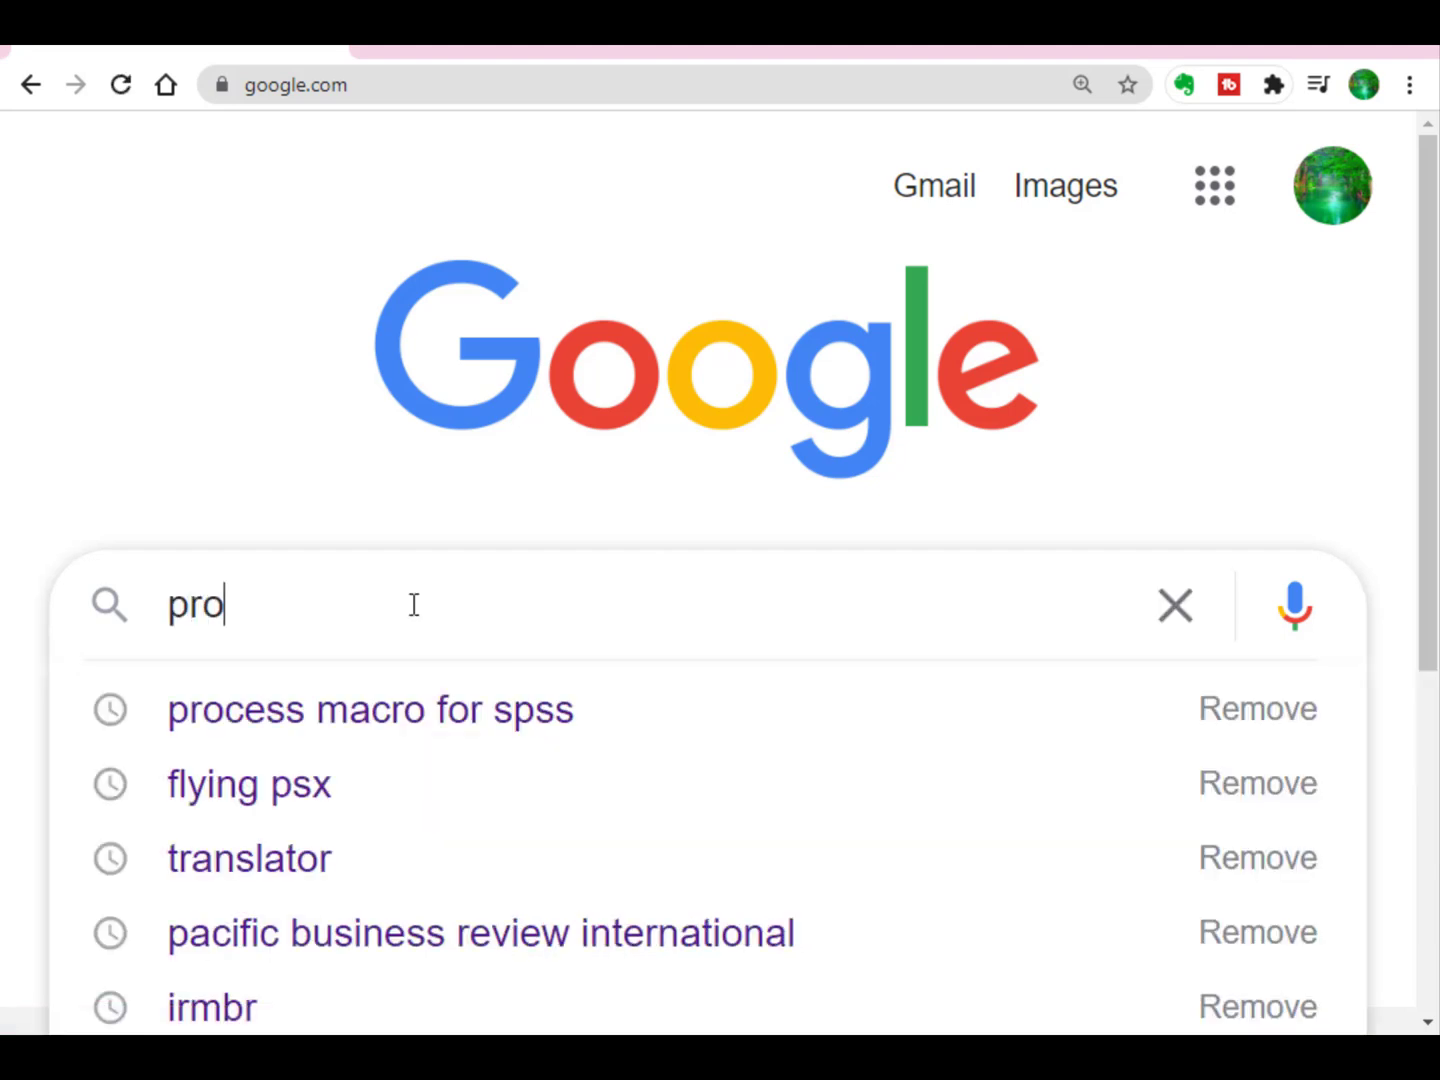
text(cess macr)
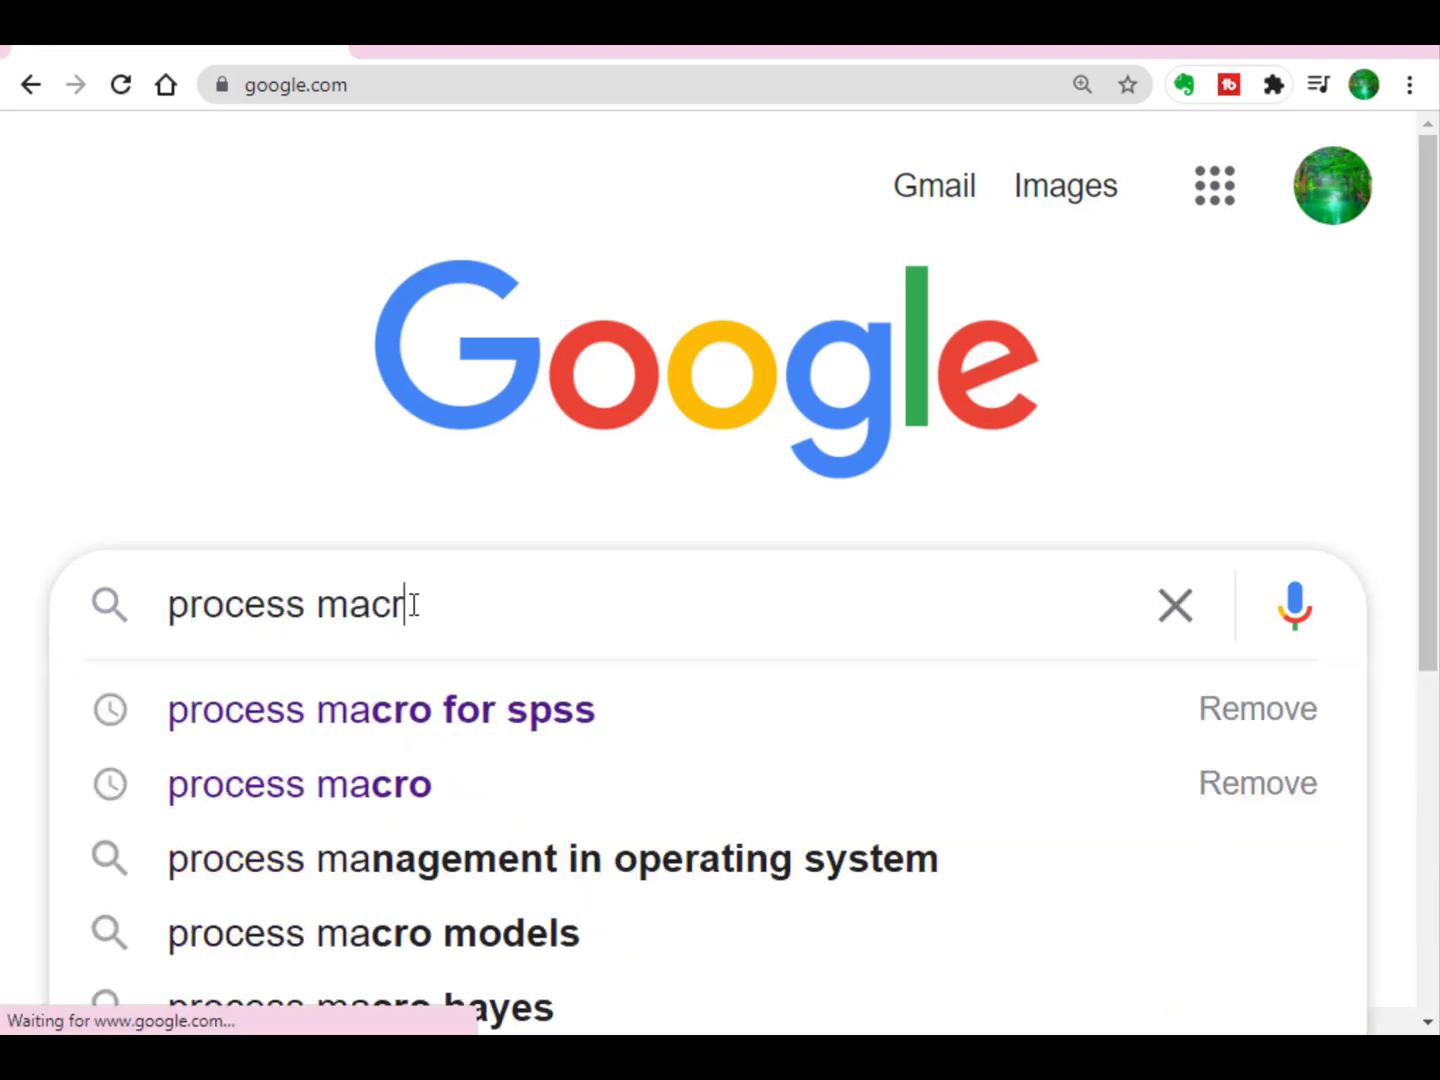
text(o for SPSS)
key(Return)
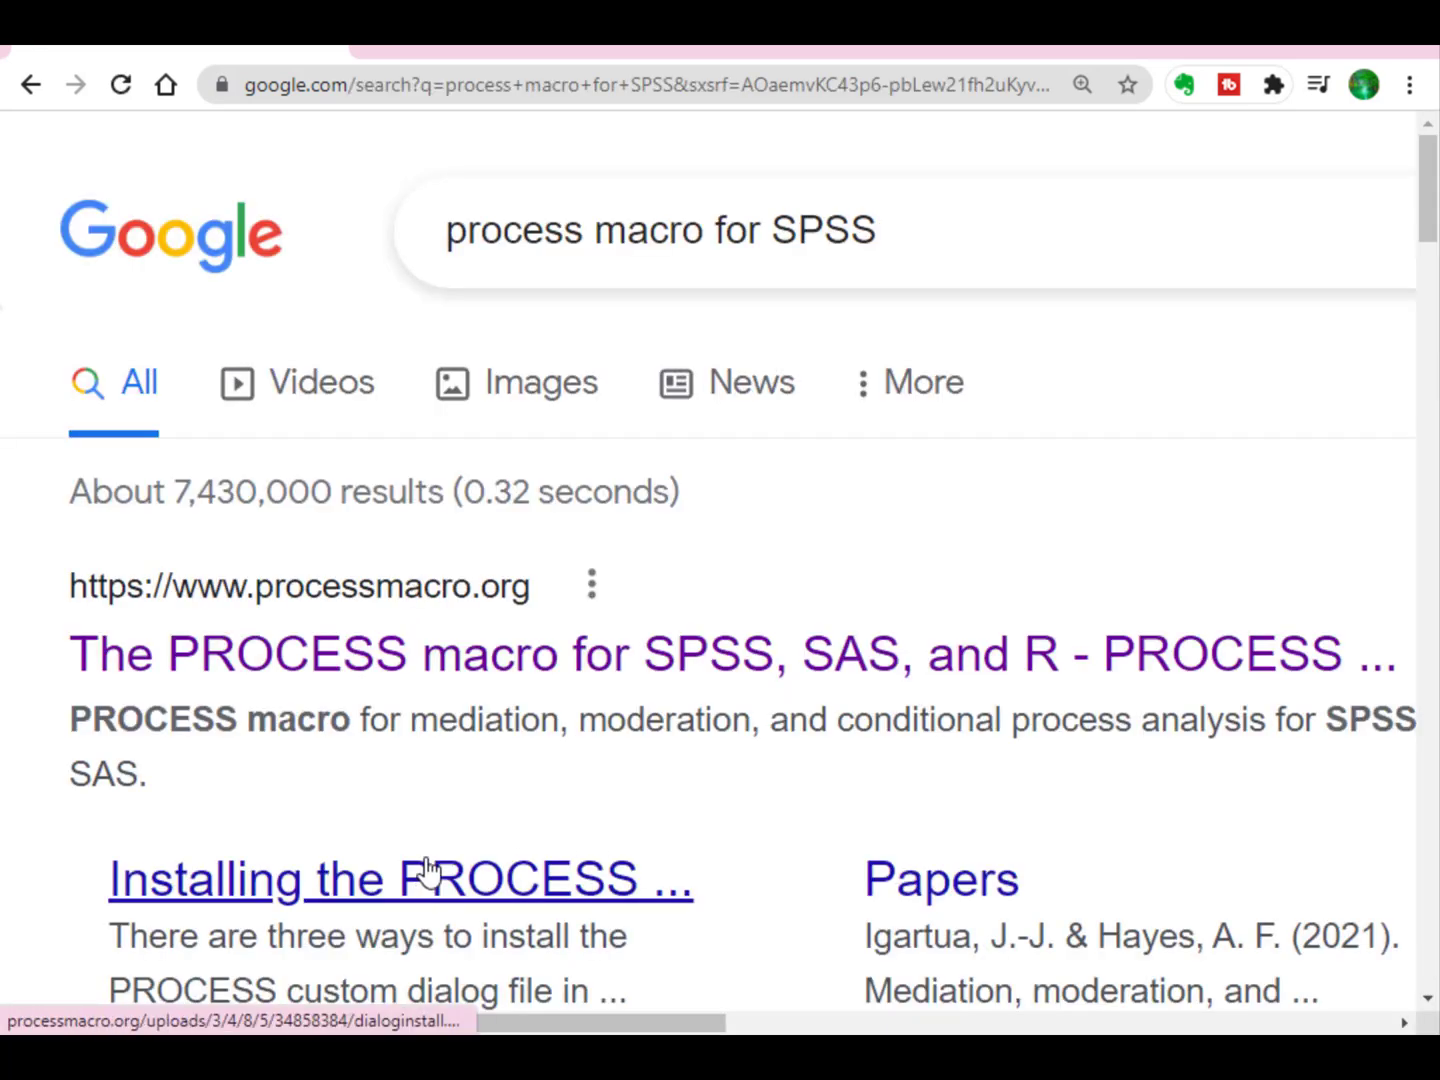
scroll(453, 756, down, 3)
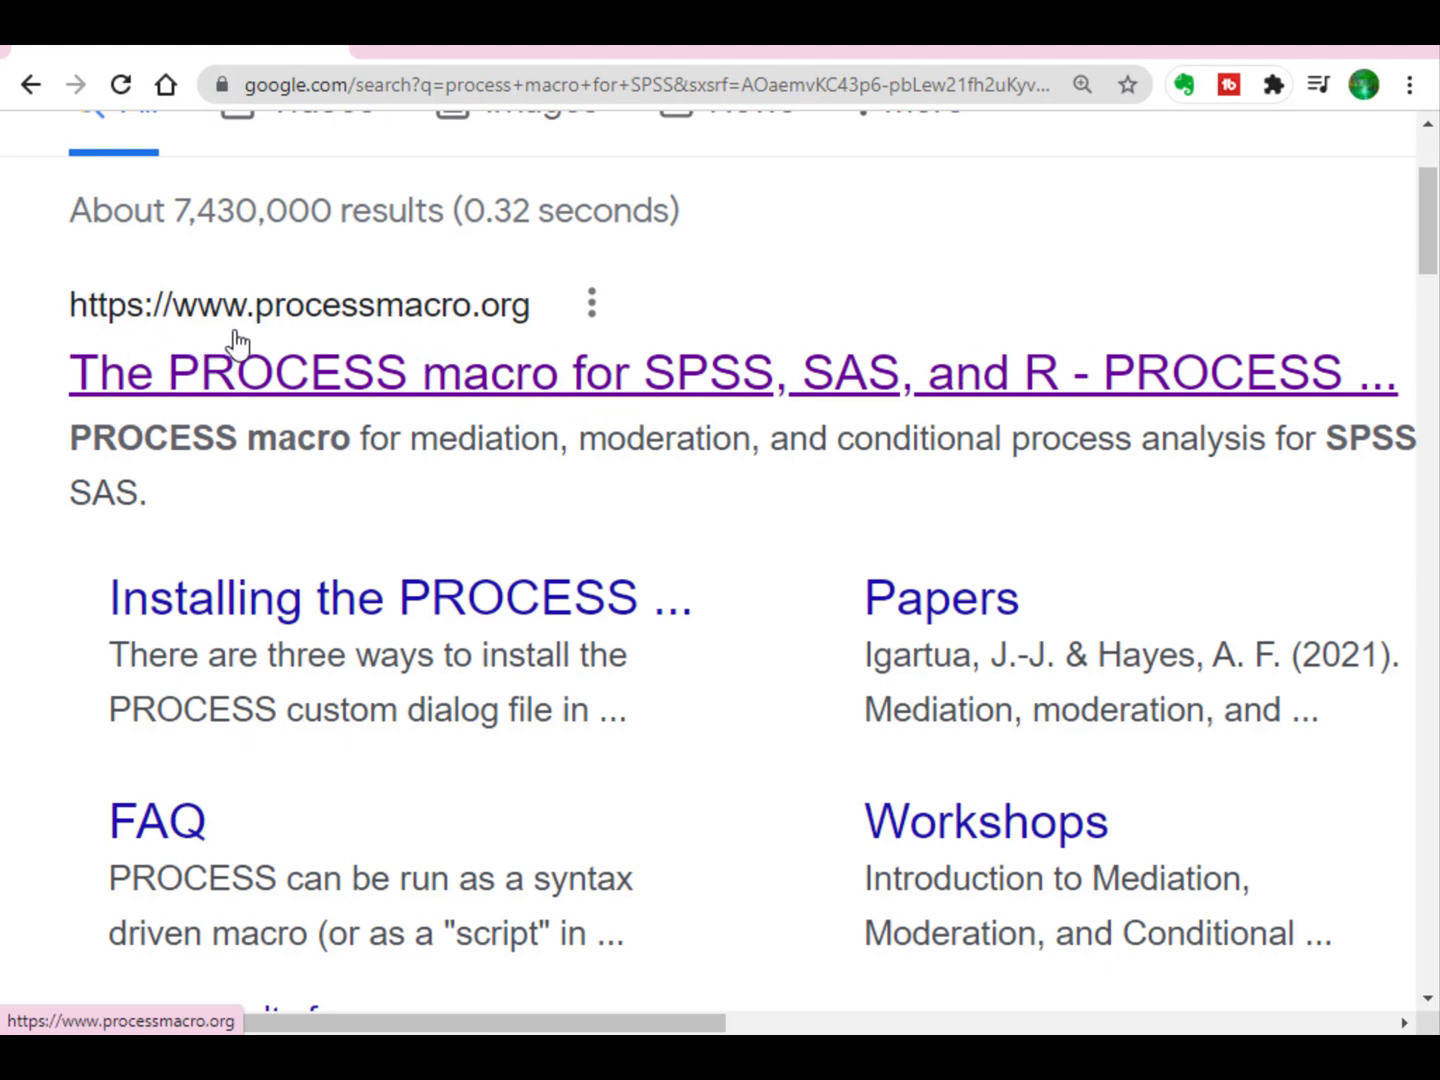
- Open the processmacro.org result and scroll through its home page
click(347, 312)
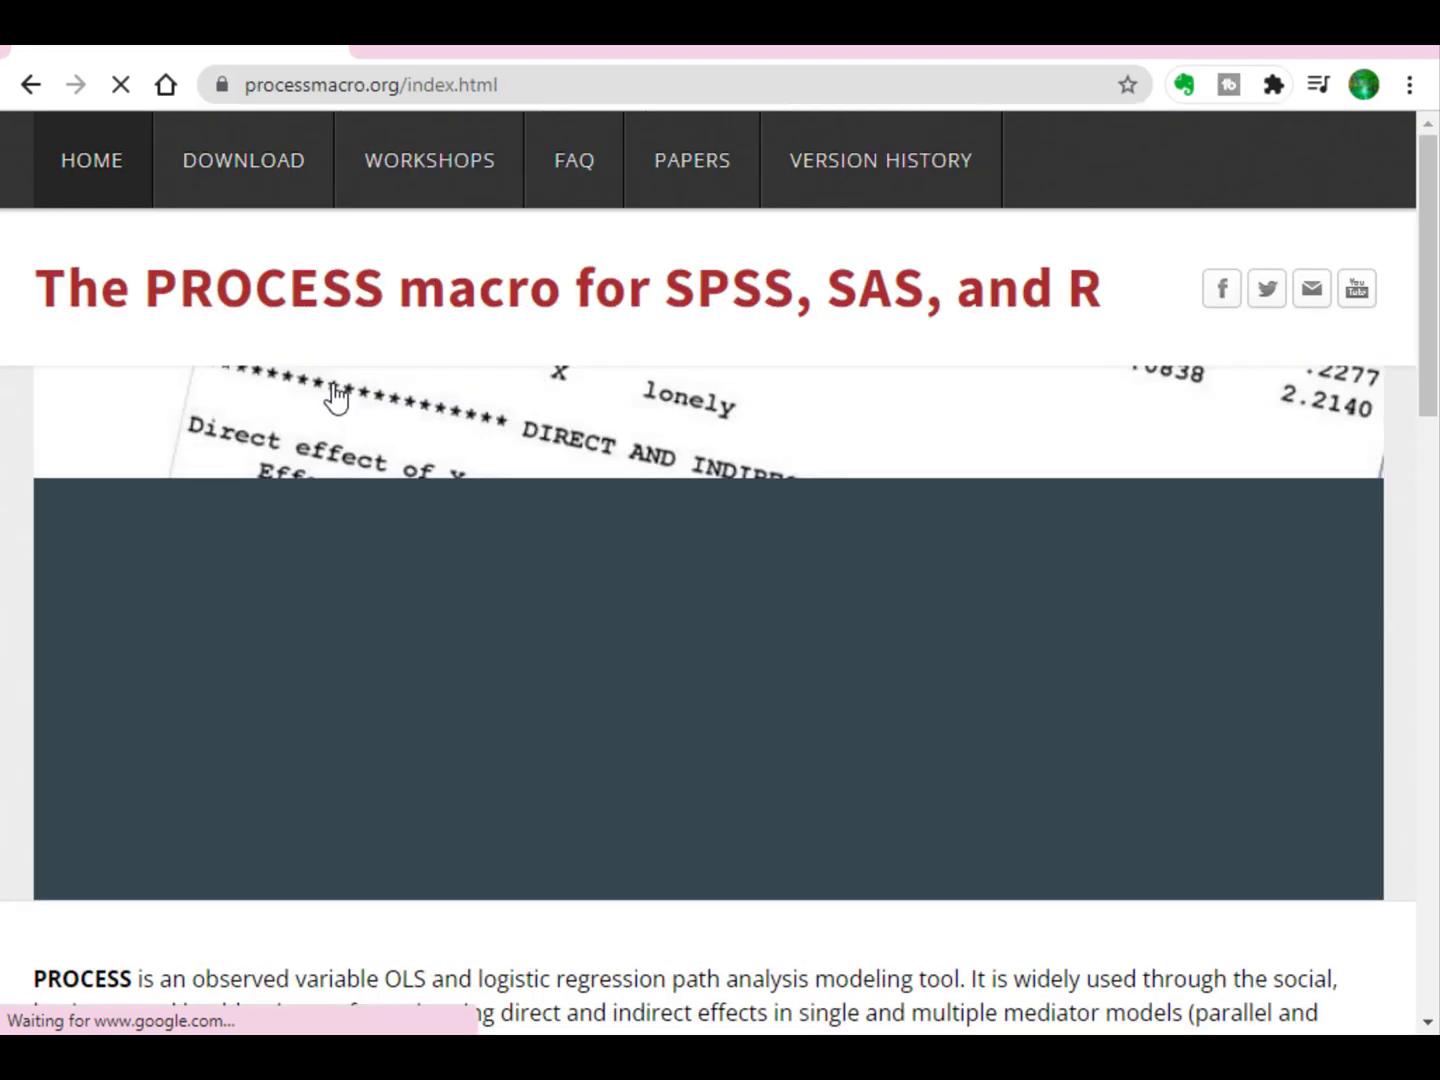
scroll(335, 399, down, 12)
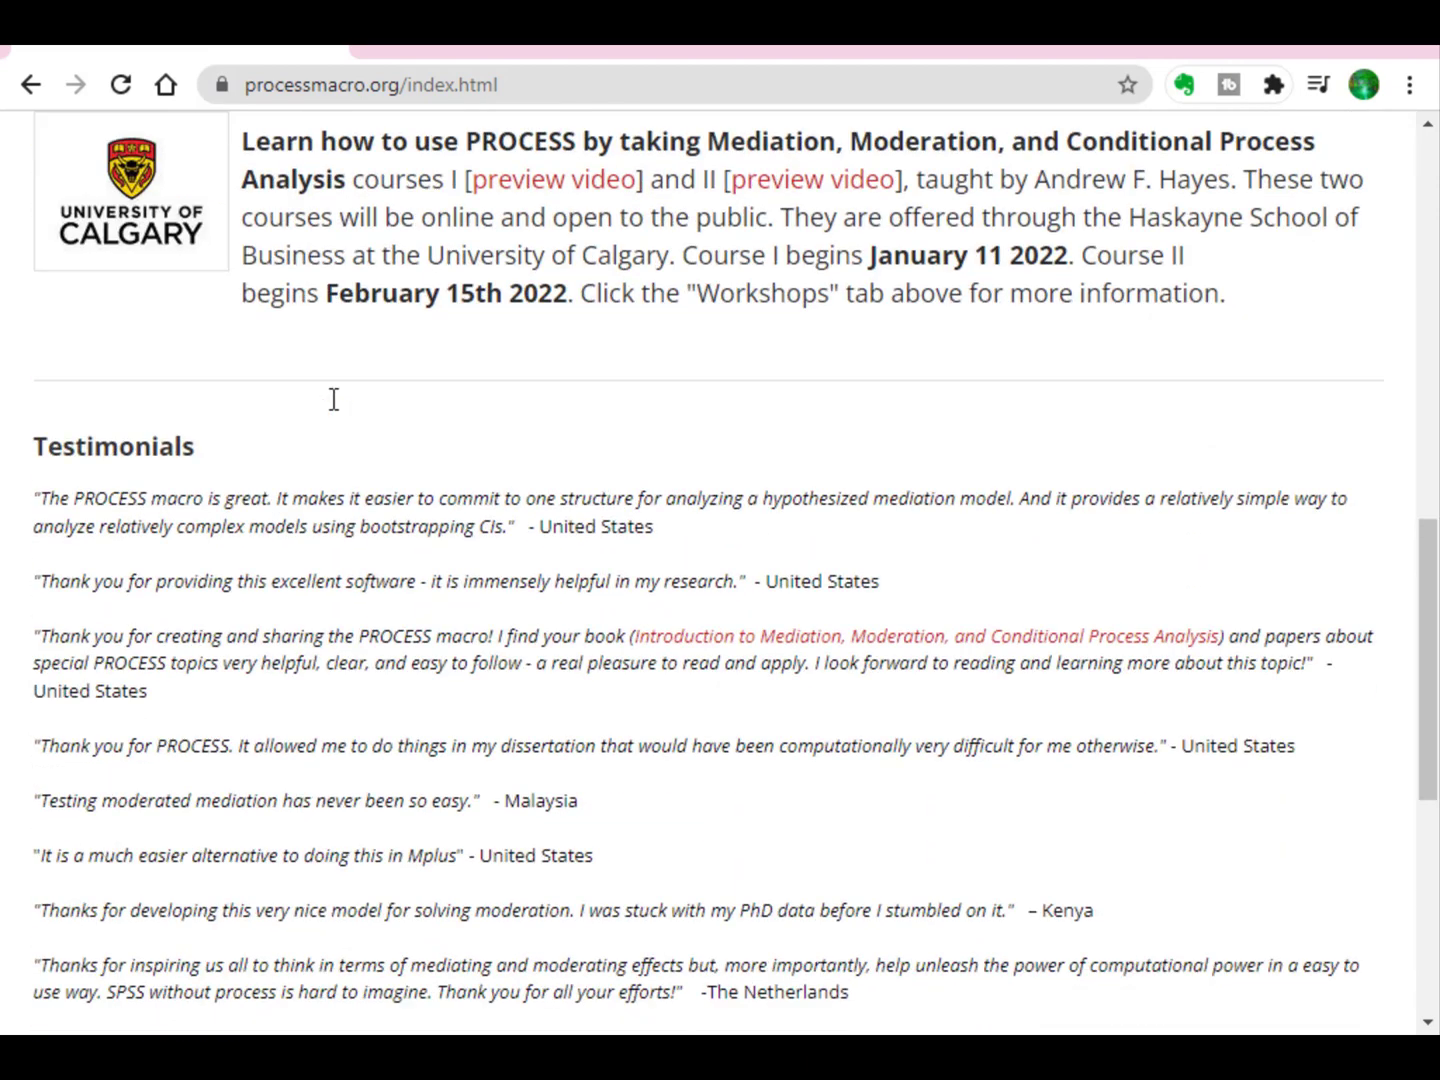
scroll(321, 540, down, 7)
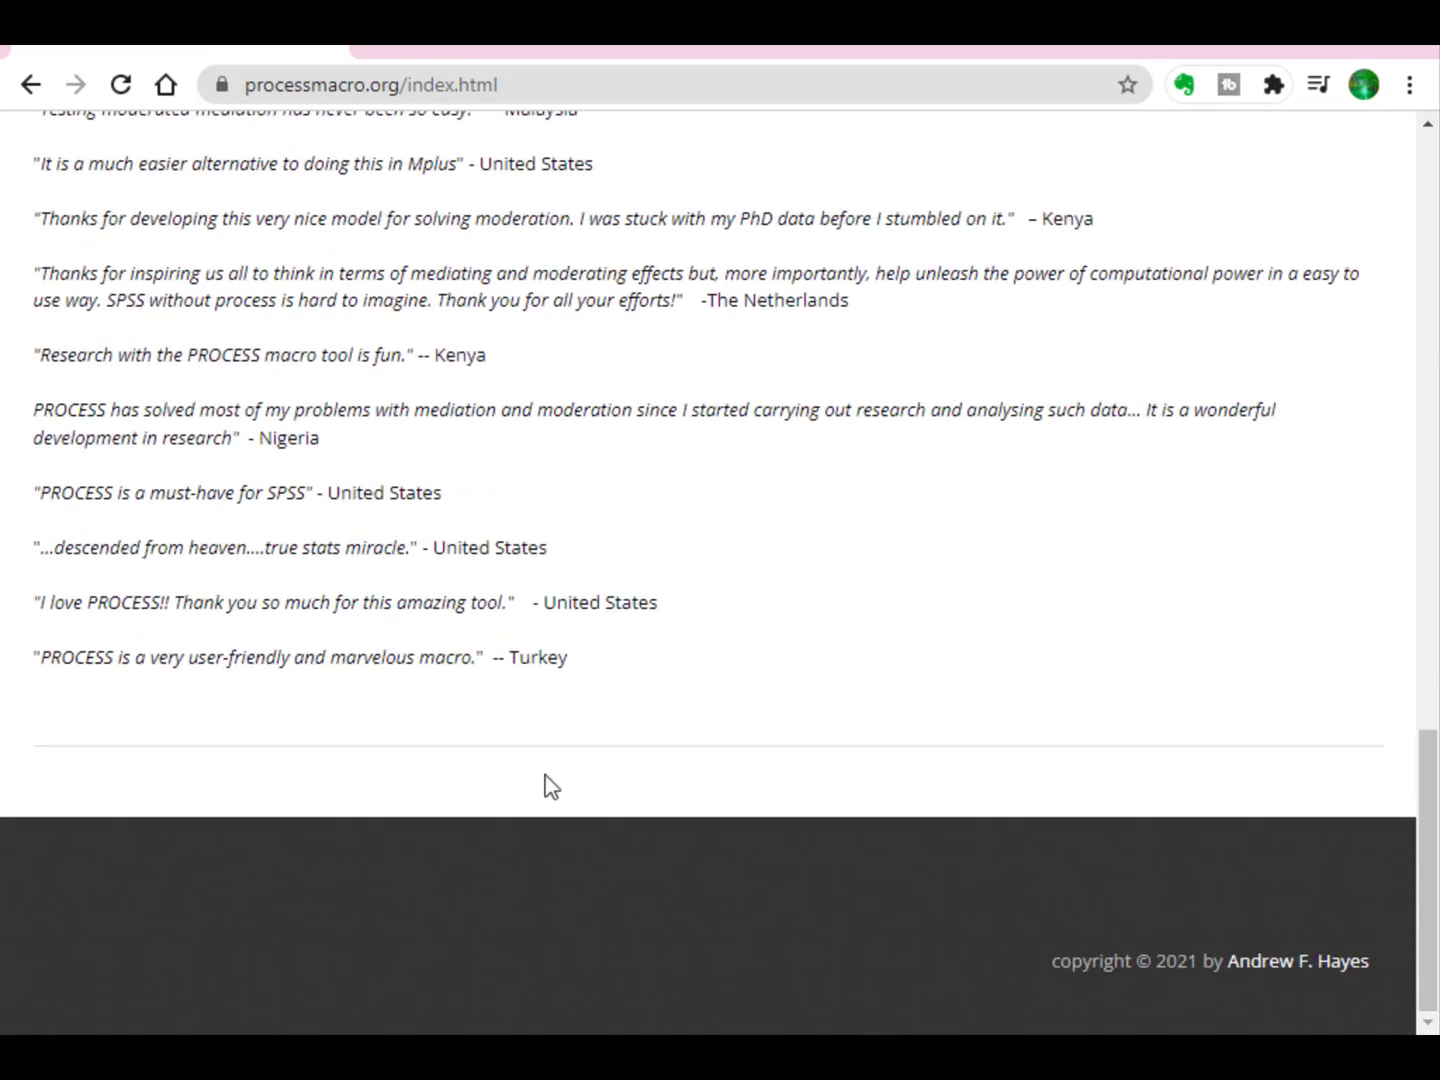
scroll(540, 796, up, 15)
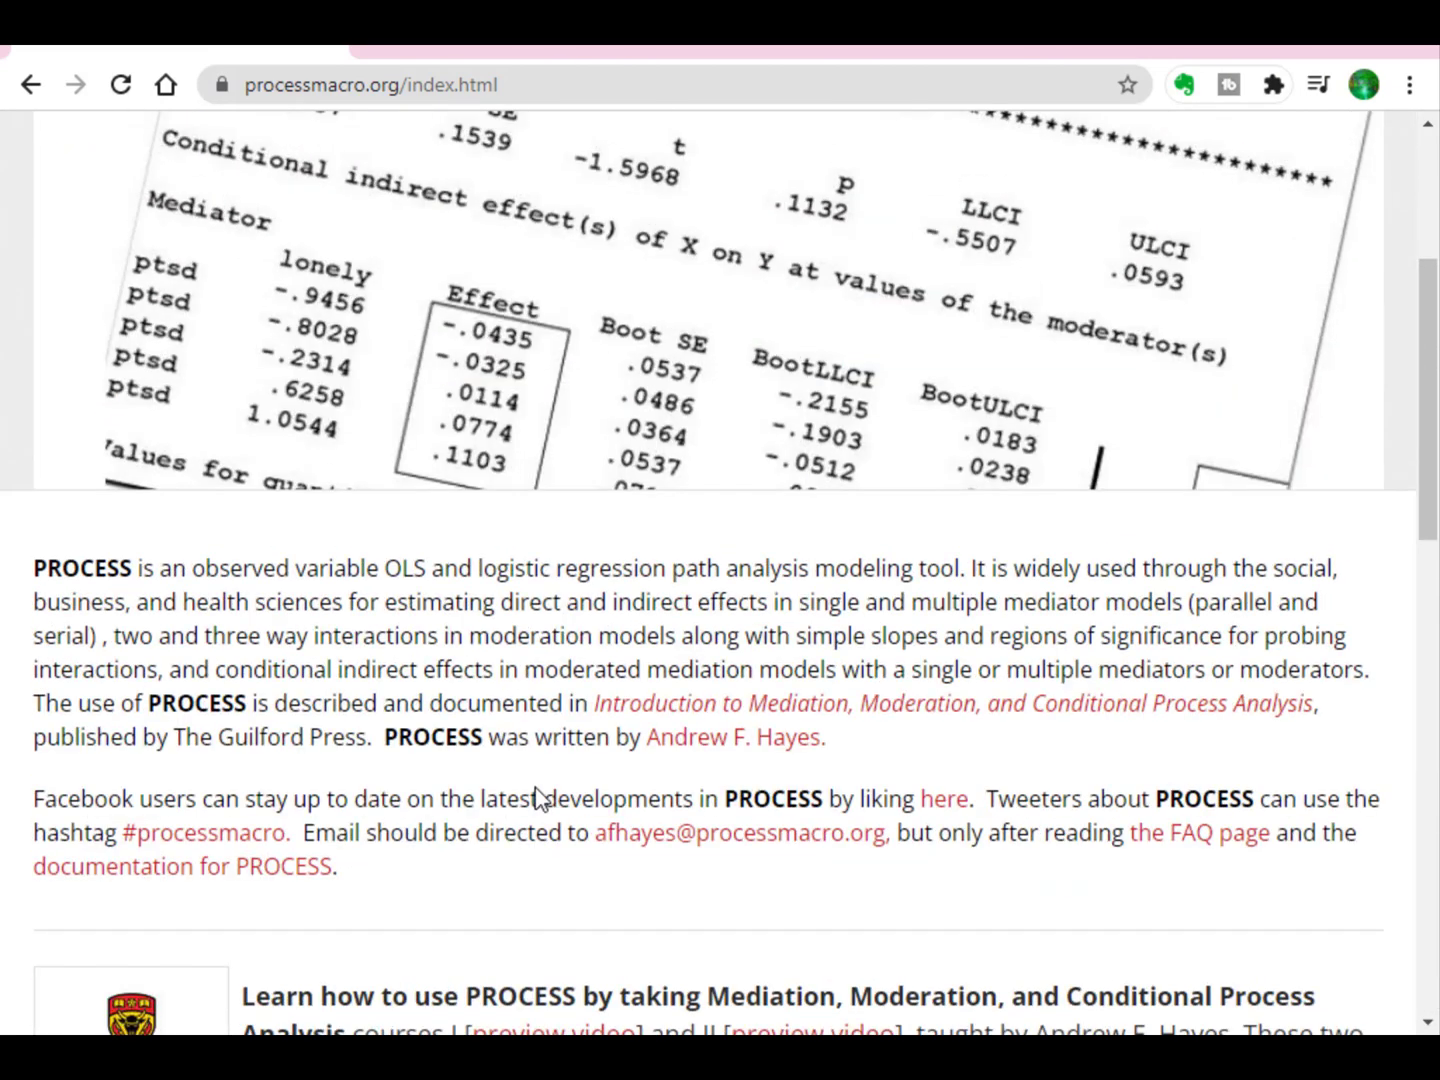
scroll(536, 796, up, 4)
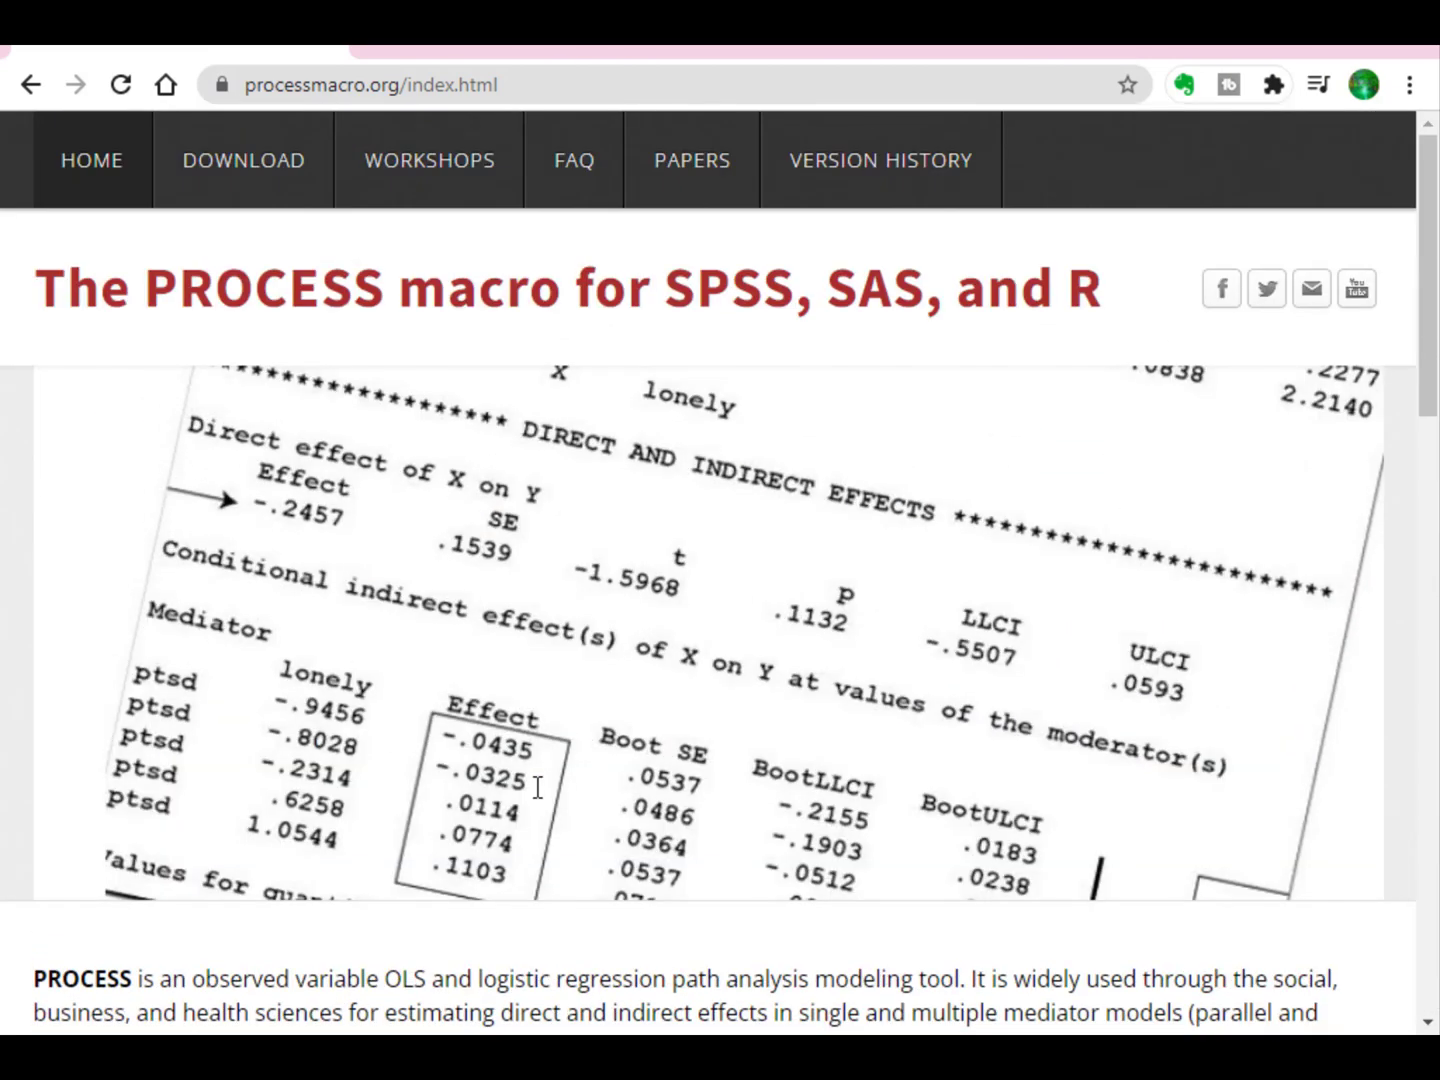
- Go to the DOWNLOAD page and start downloading the PROCESS v4.0 processv40 zip
click(277, 183)
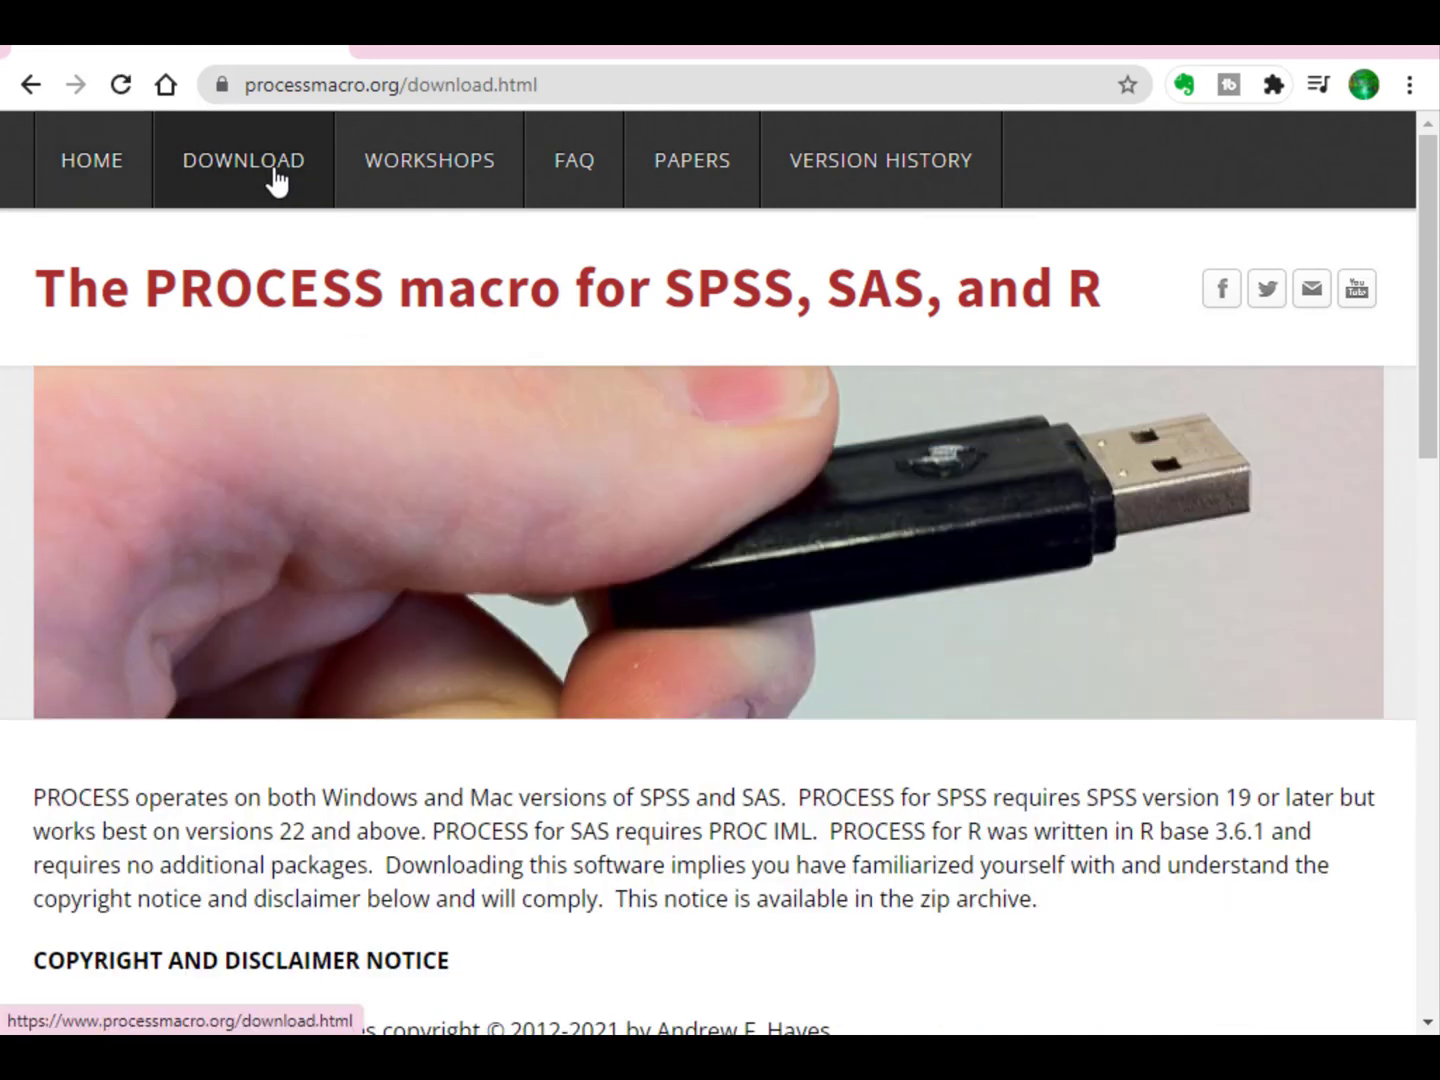
scroll(289, 260, down, 7)
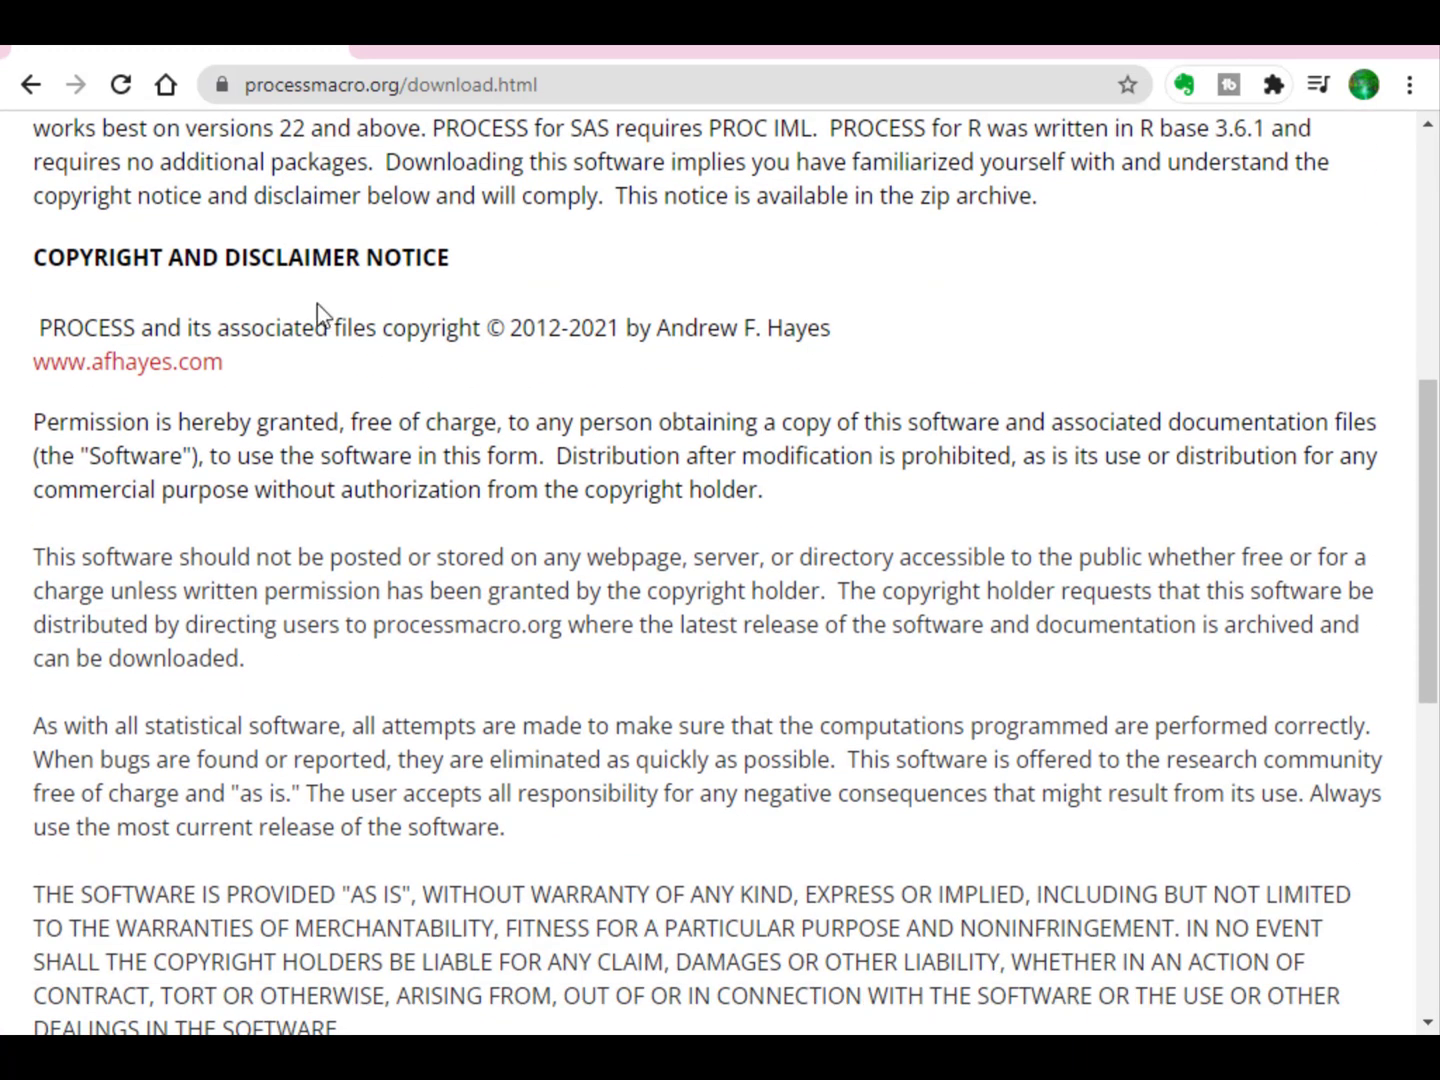
scroll(395, 447, up, 4)
scroll(391, 461, down, 11)
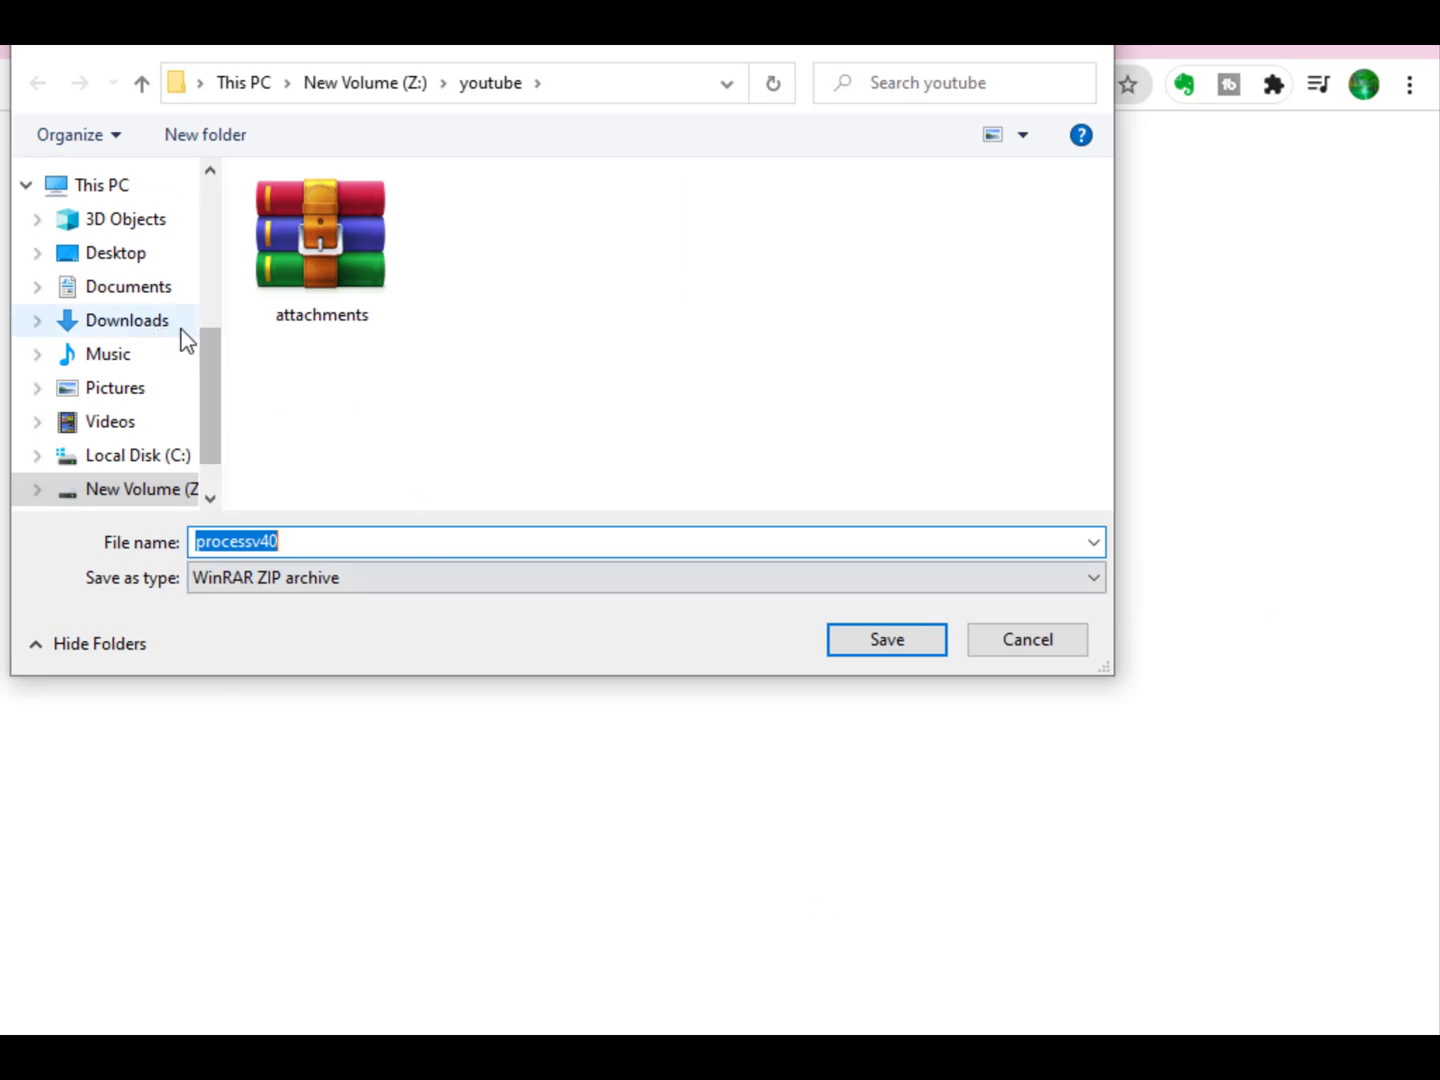
- Save processv40.zip to the Desktop
drag(221, 357, 235, 206)
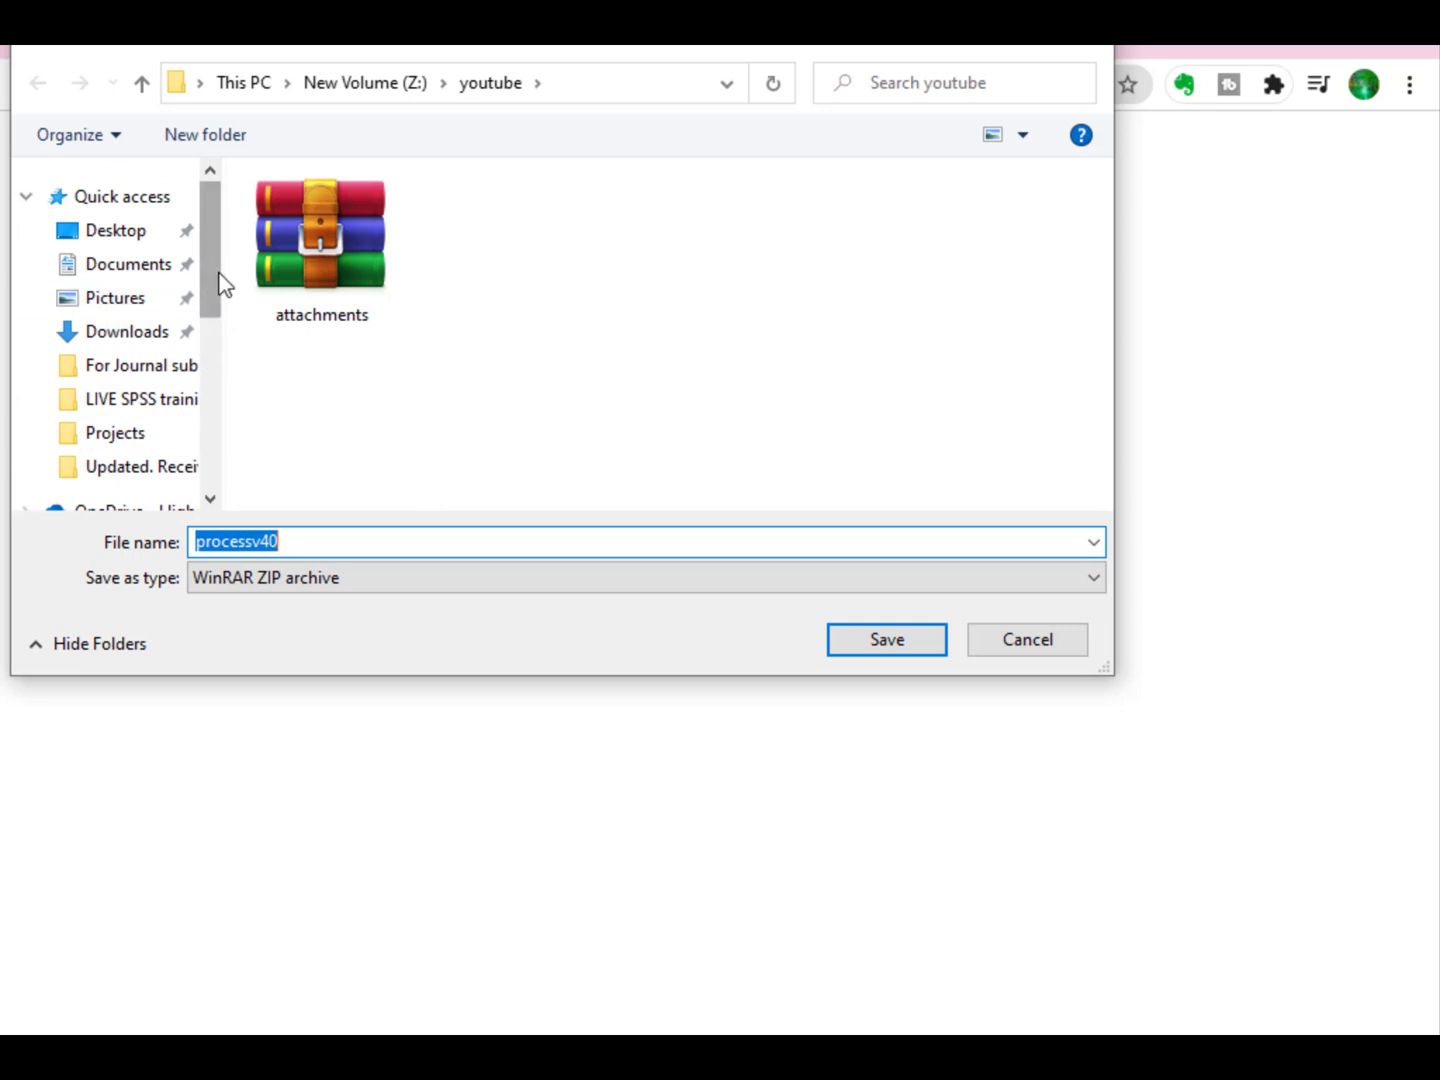
click(128, 231)
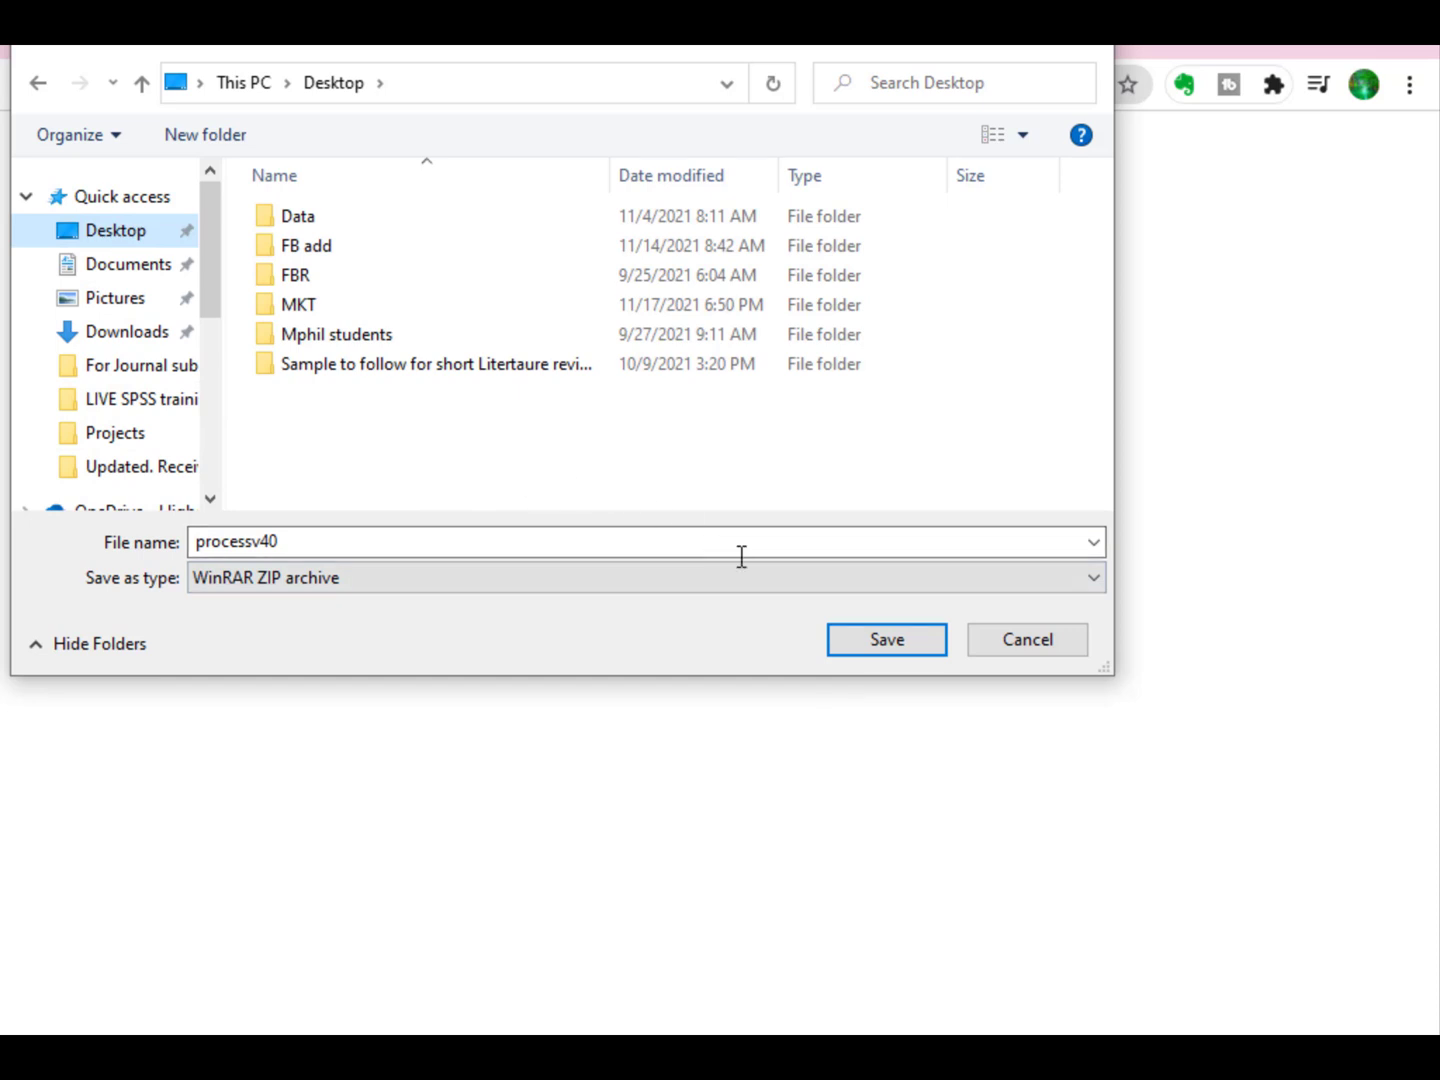
click(886, 641)
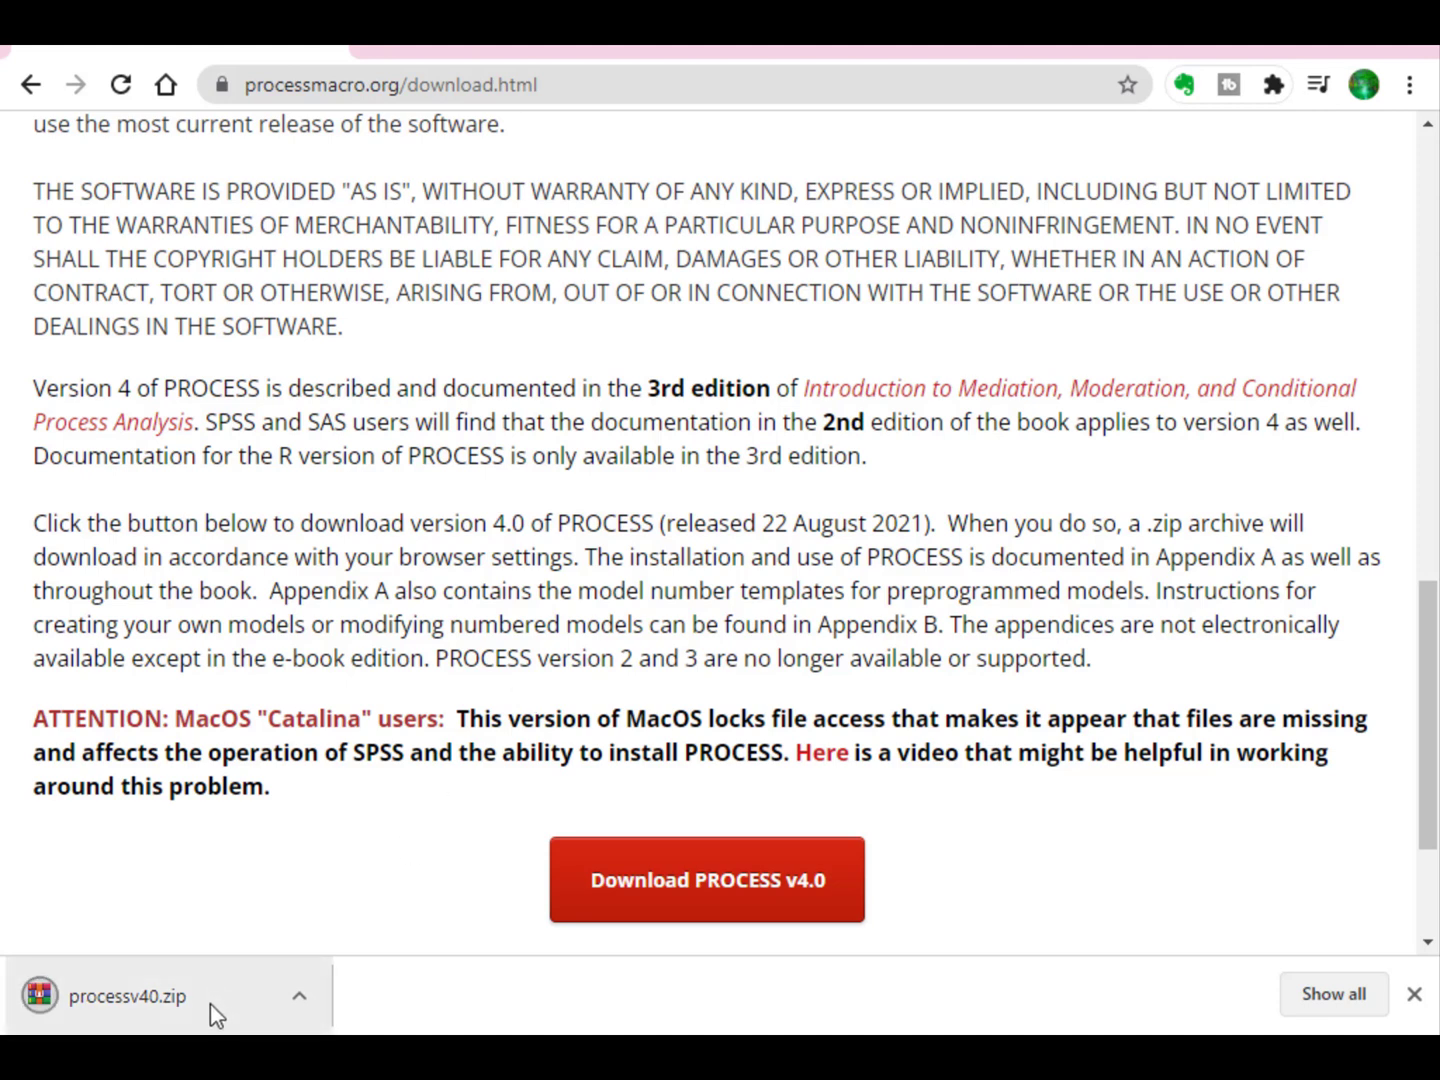
- Show the downloaded processv40 zip in its Desktop folder and cut it
click(250, 995)
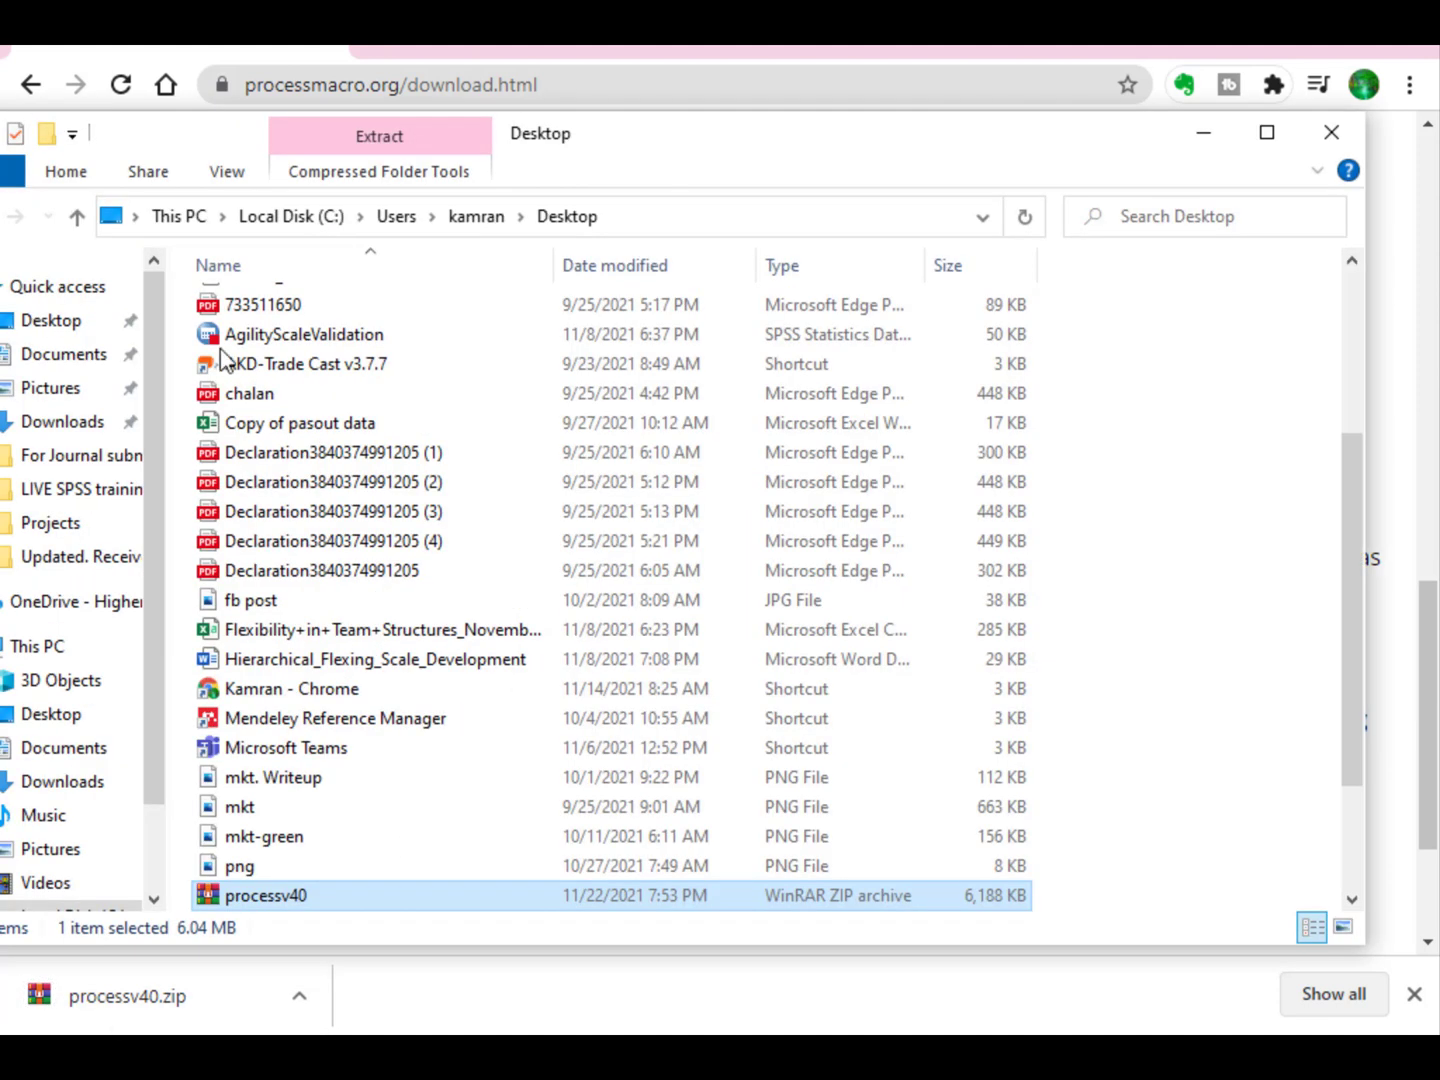
right_click(277, 899)
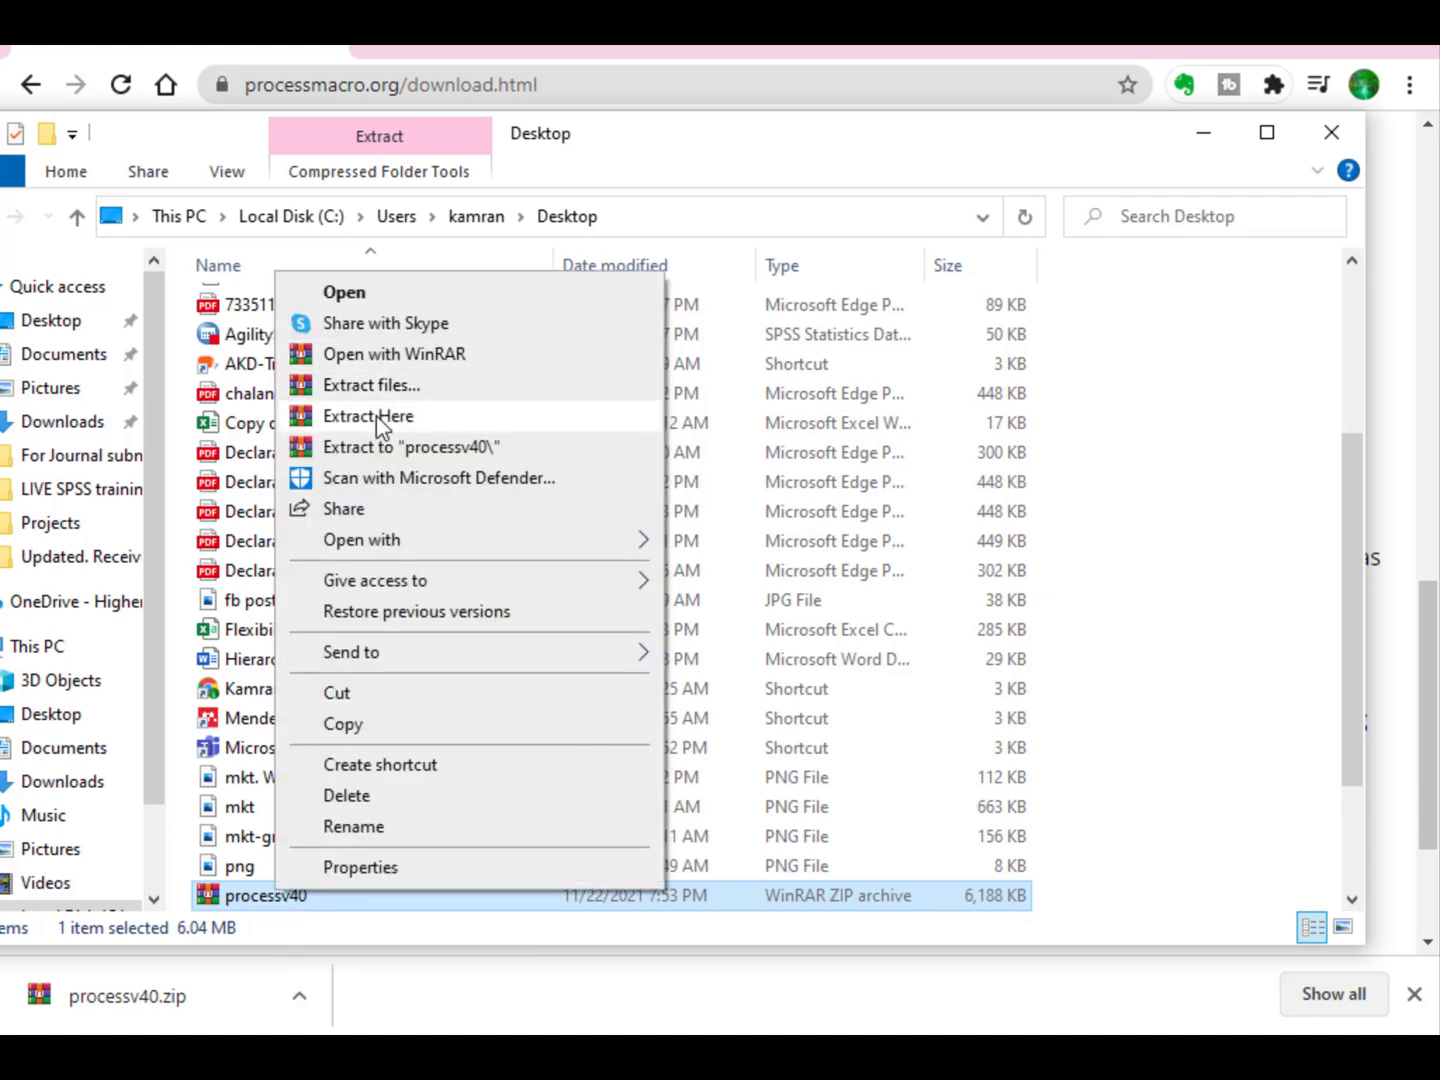
click(381, 419)
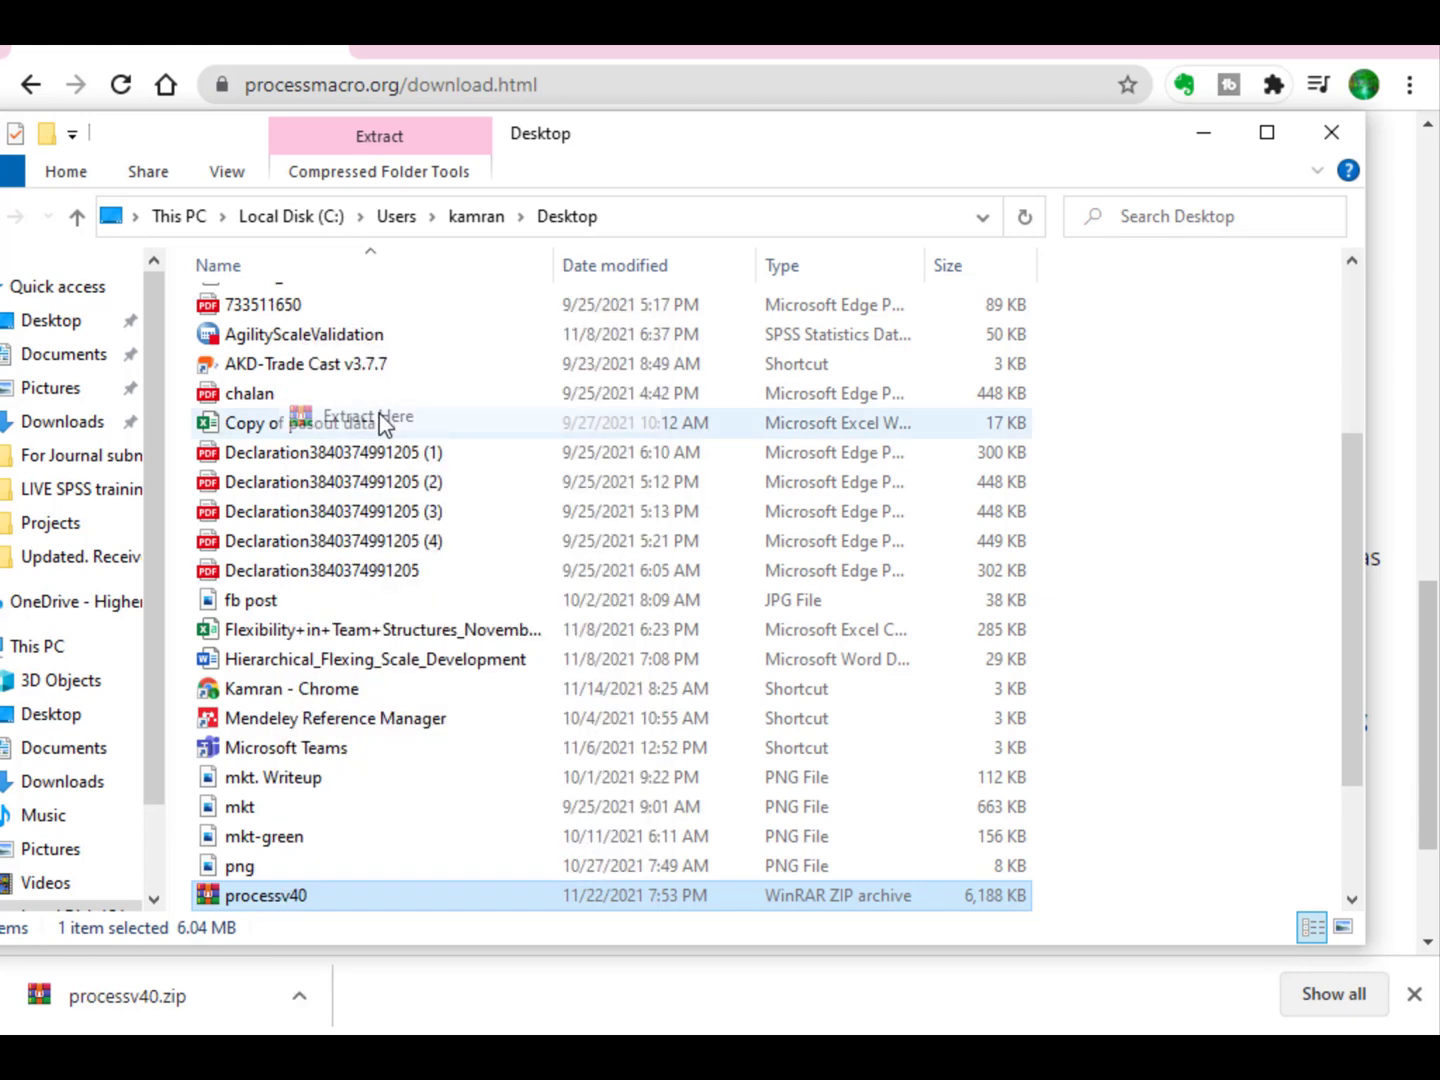
right_click(294, 900)
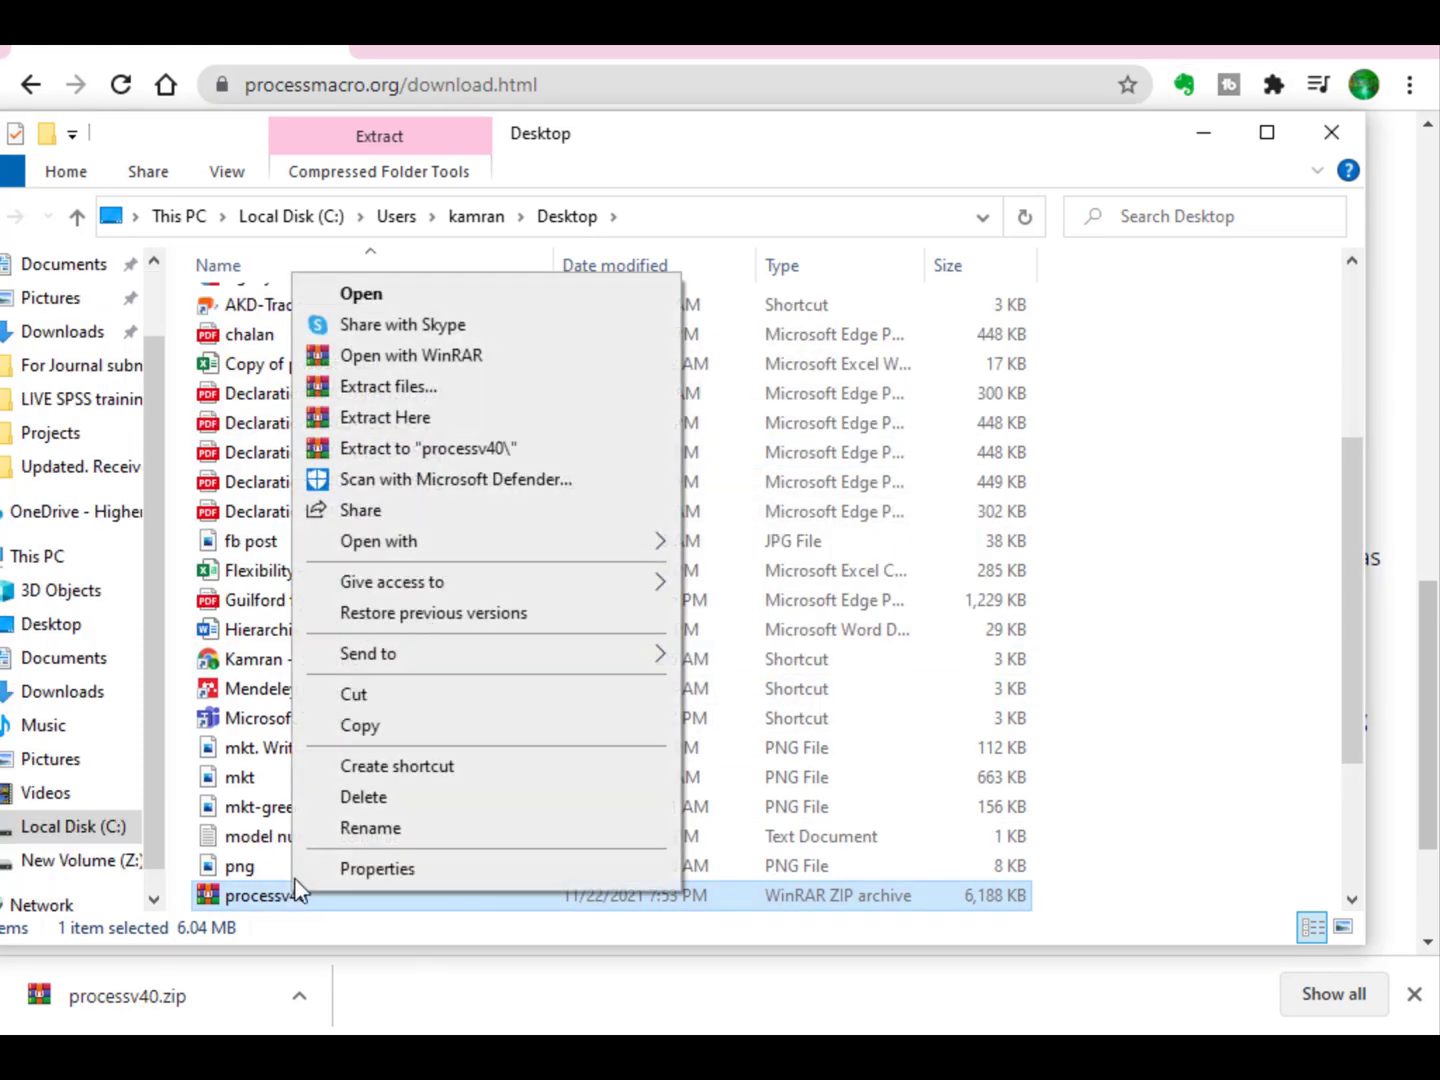
click(284, 939)
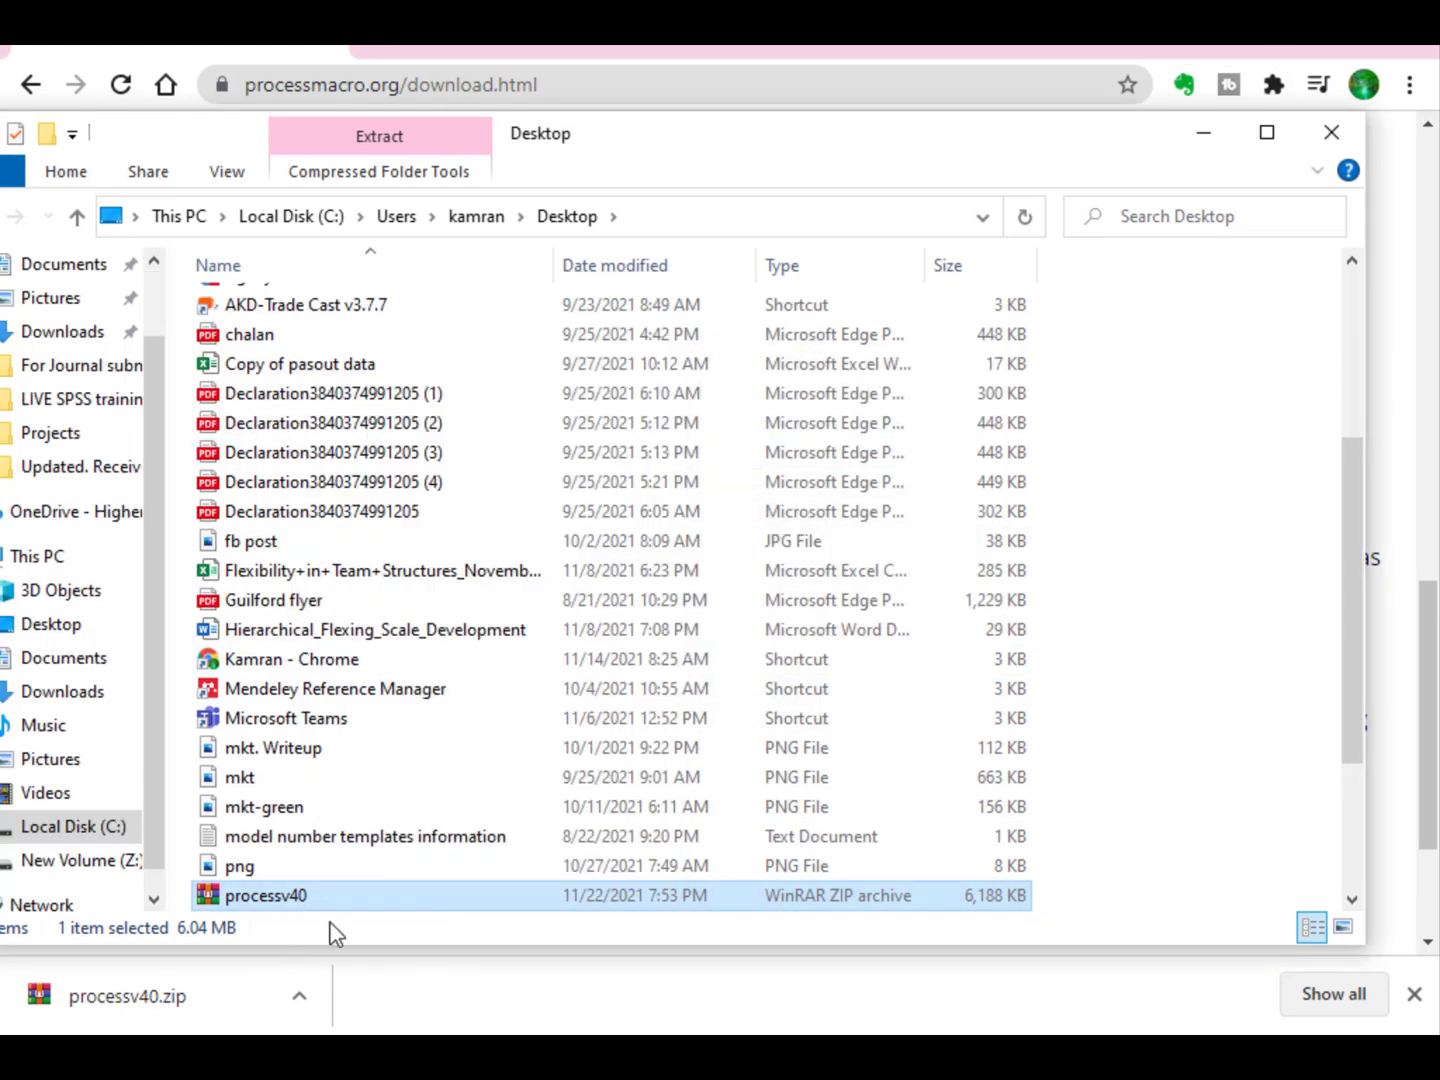
right_click(254, 903)
click(316, 706)
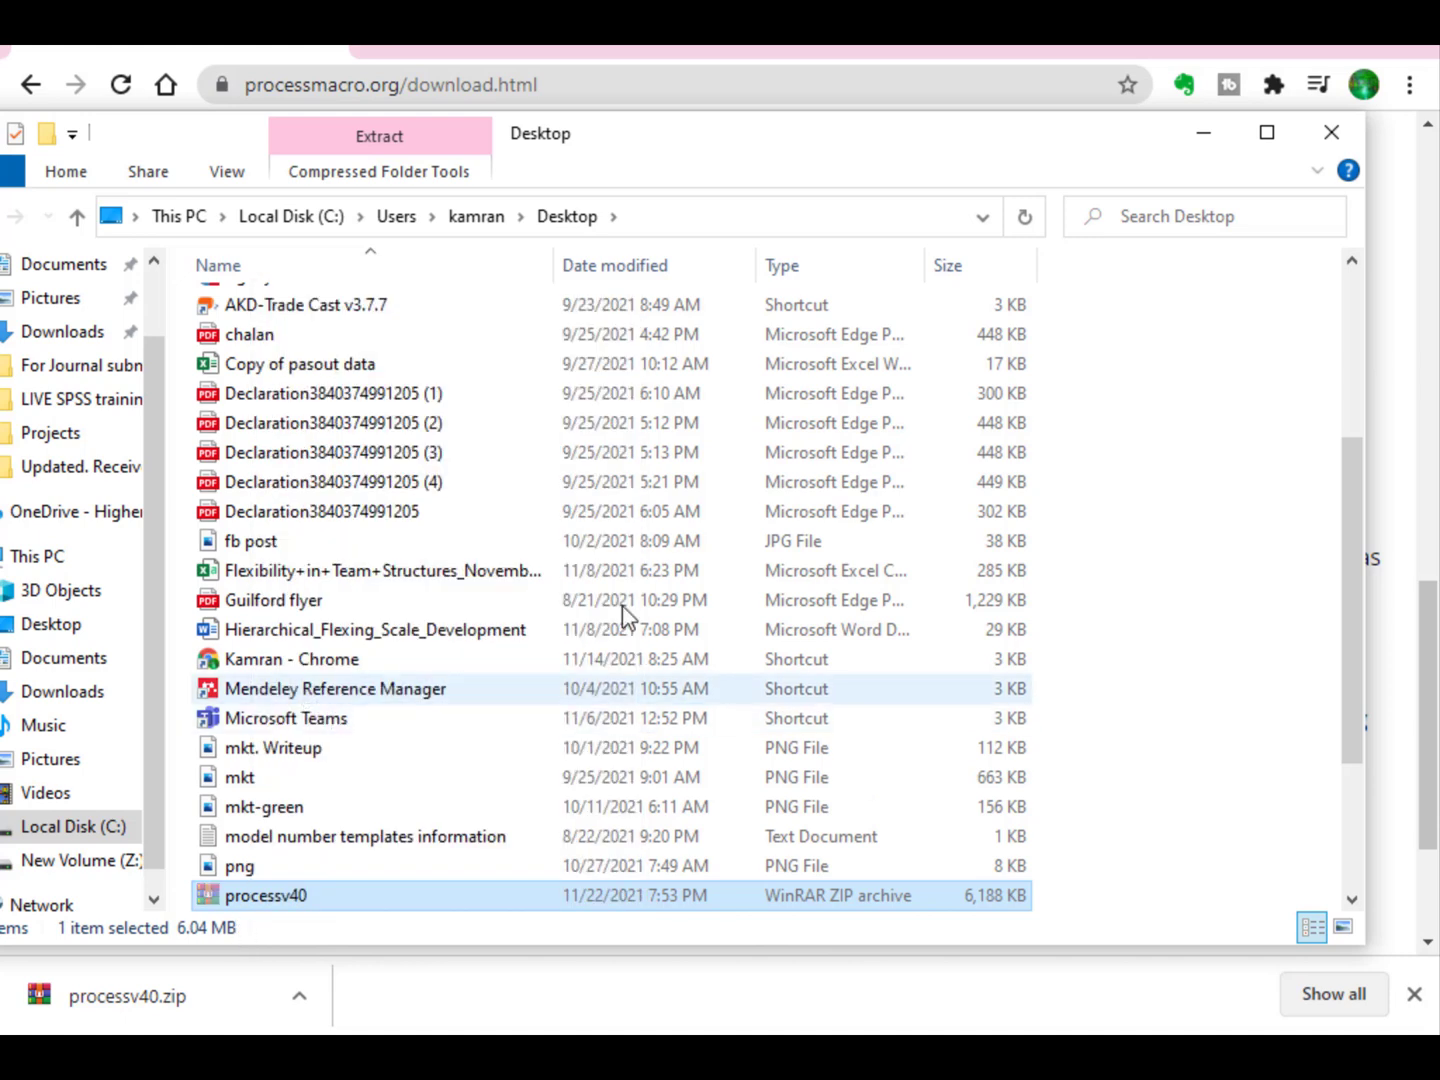
- Create a Desktop folder named 'Process Macro' and paste the processv40 zip into it
right_click(1096, 370)
mouse_move(1157, 672)
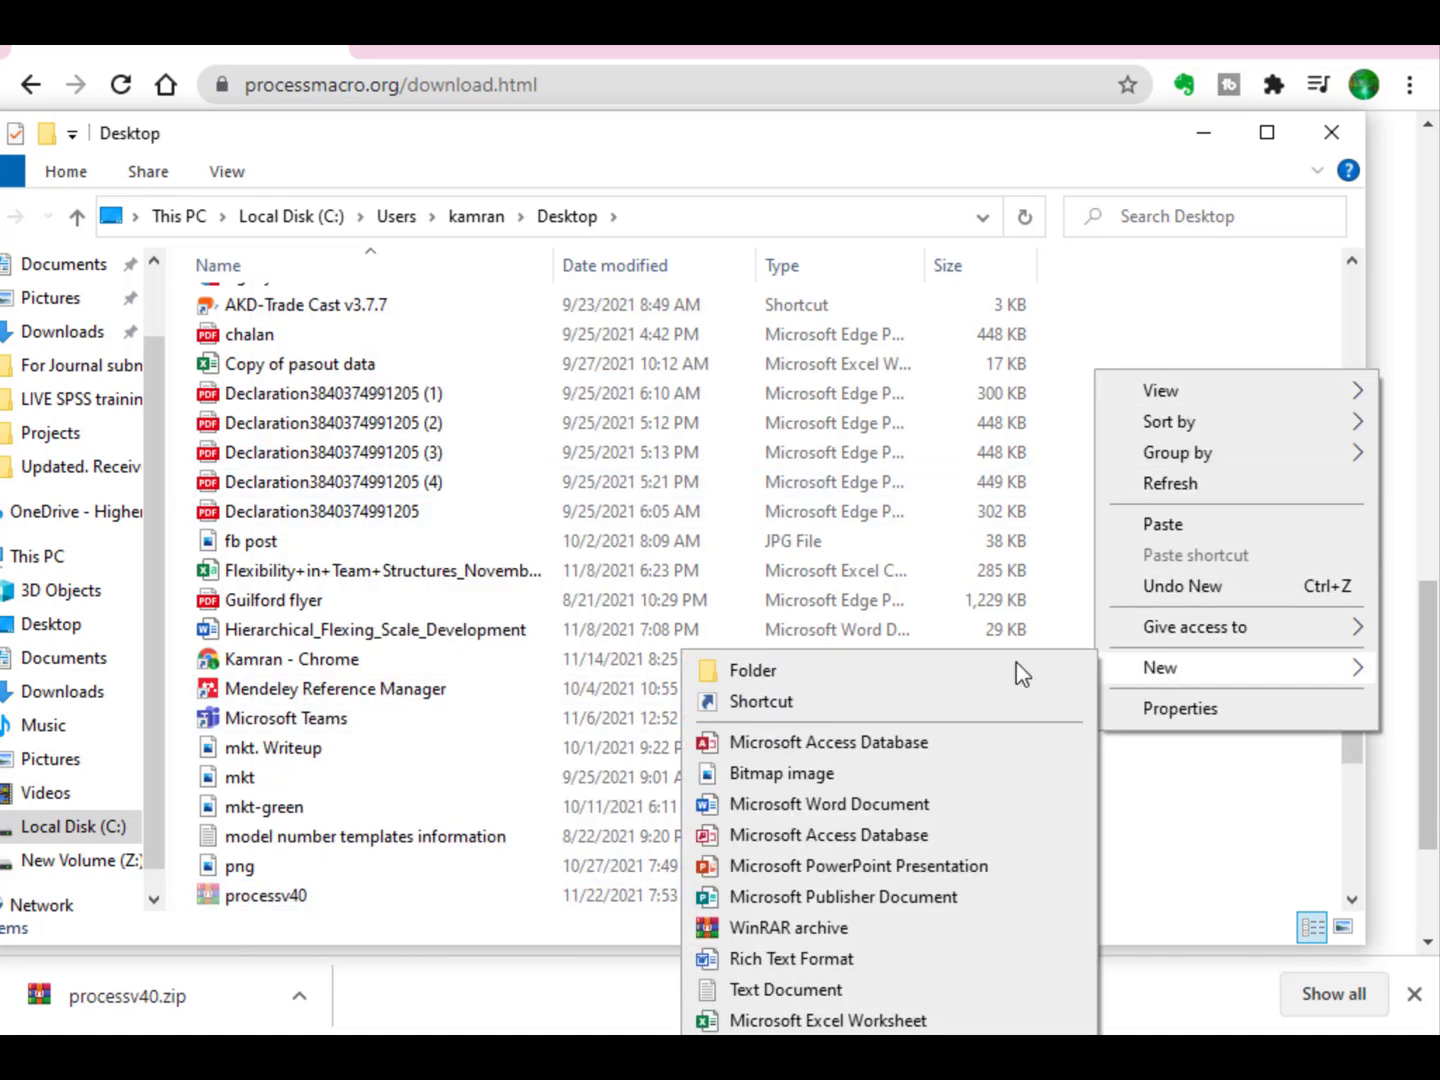
click(942, 669)
key(BackSpace)
text(Pro)
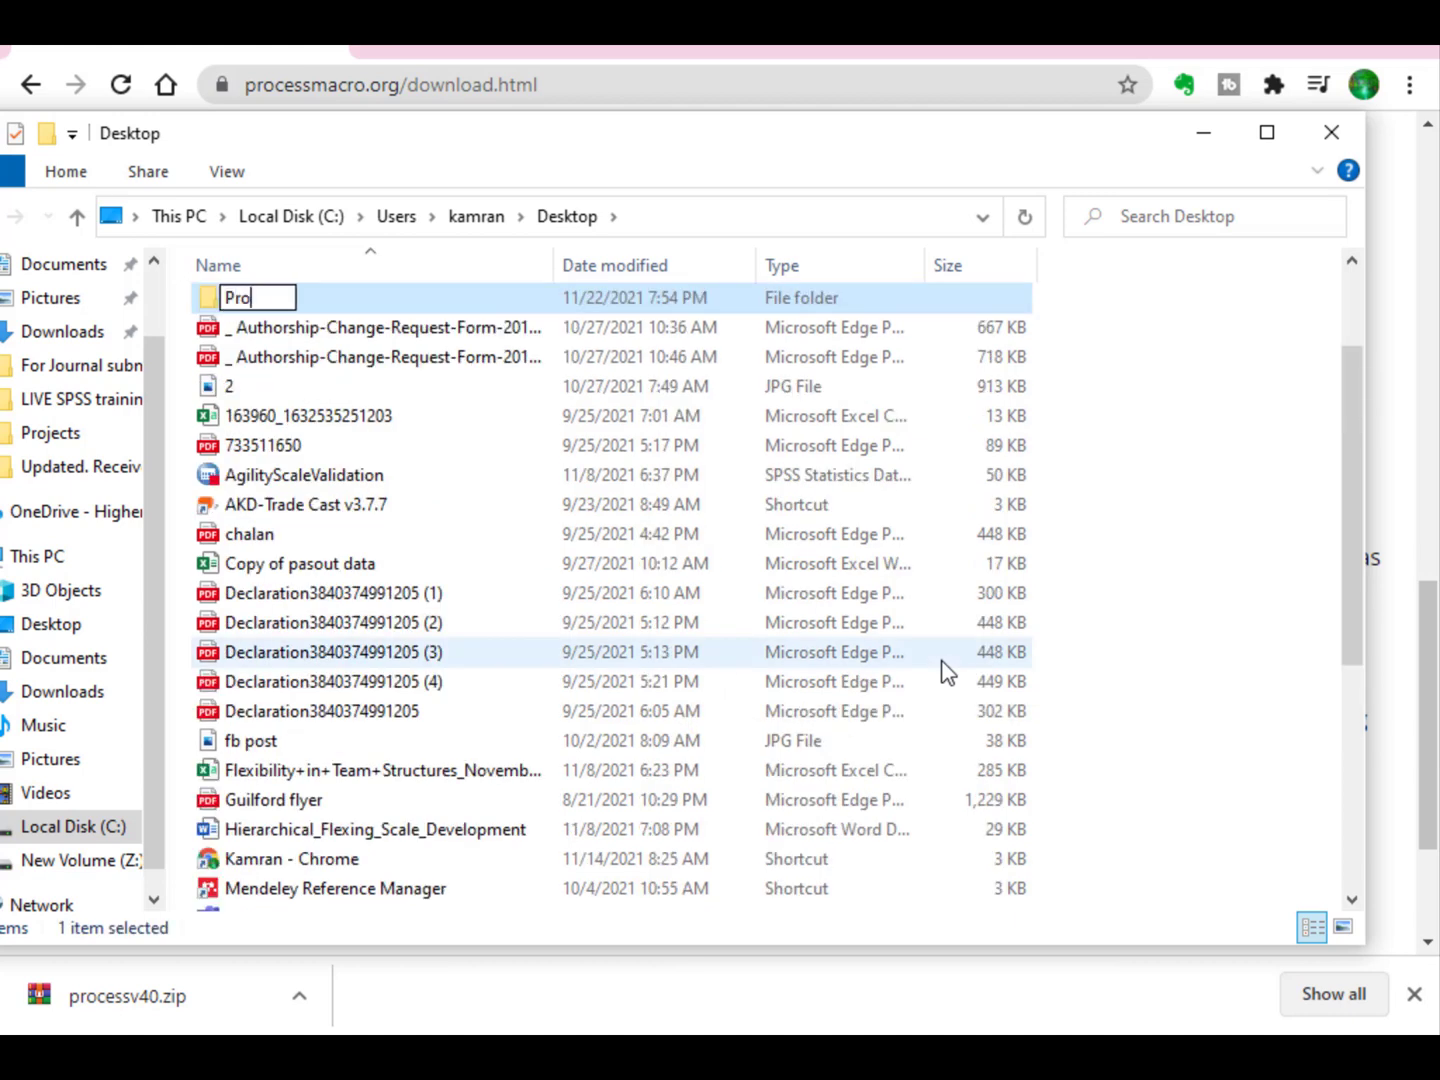
text(cess Ma)
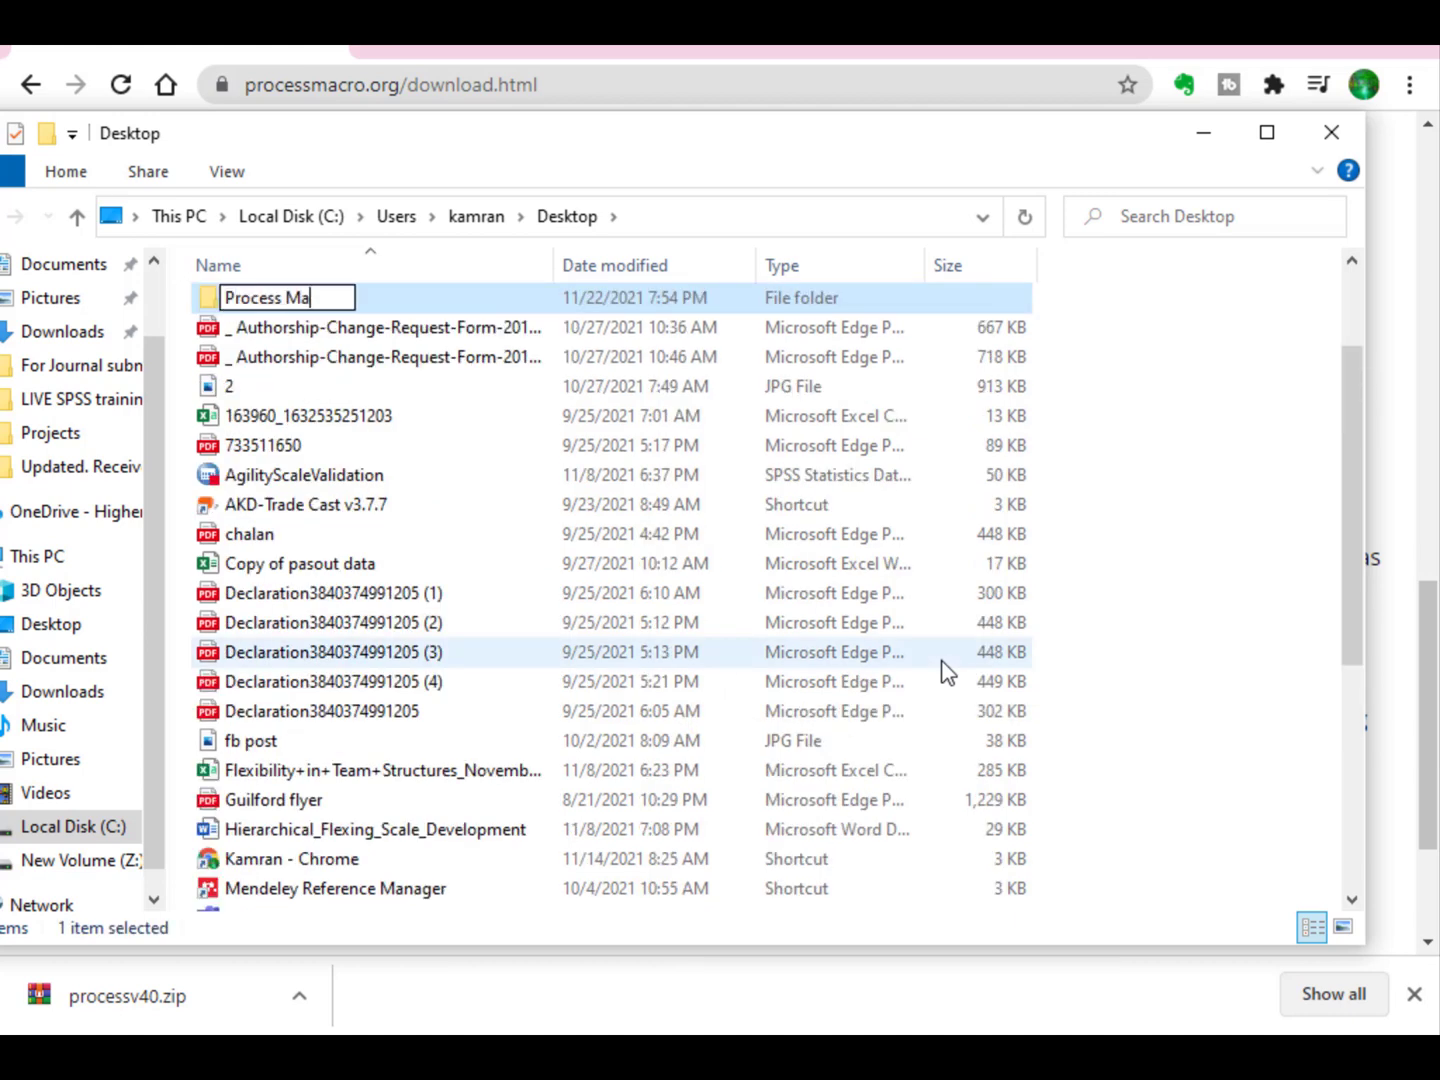
text(cro)
key(Return)
key(Return)
key(ctrl+v)
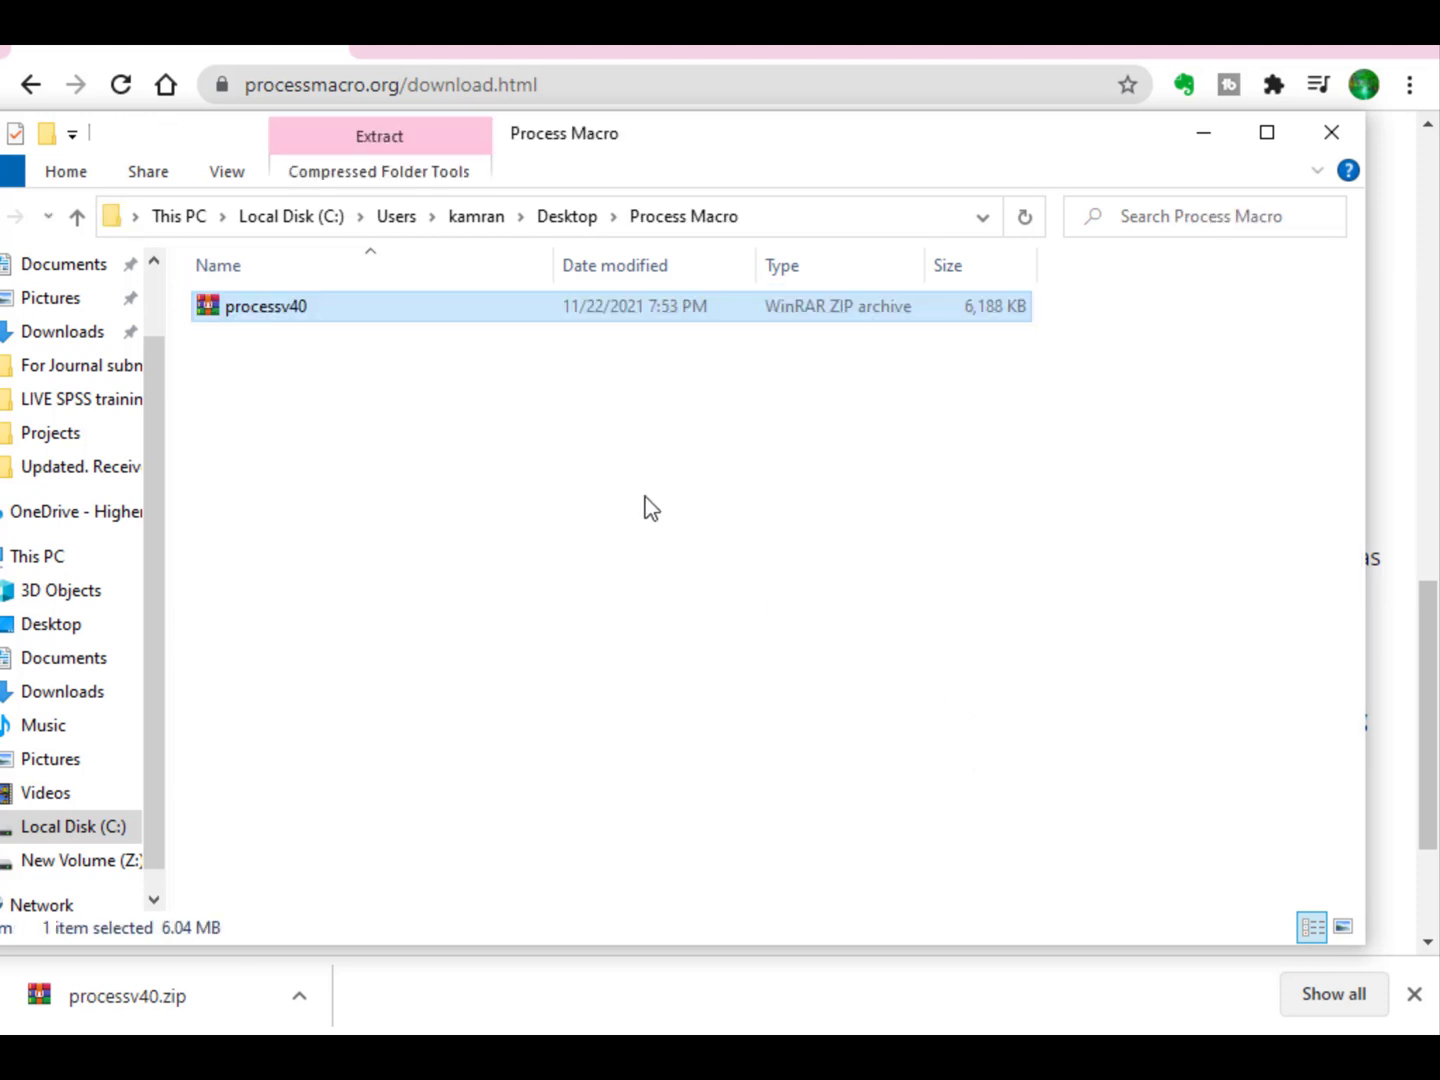
- Extract processv40 here and open the PROCESS v4.0 for SPSS folder
right_click(316, 314)
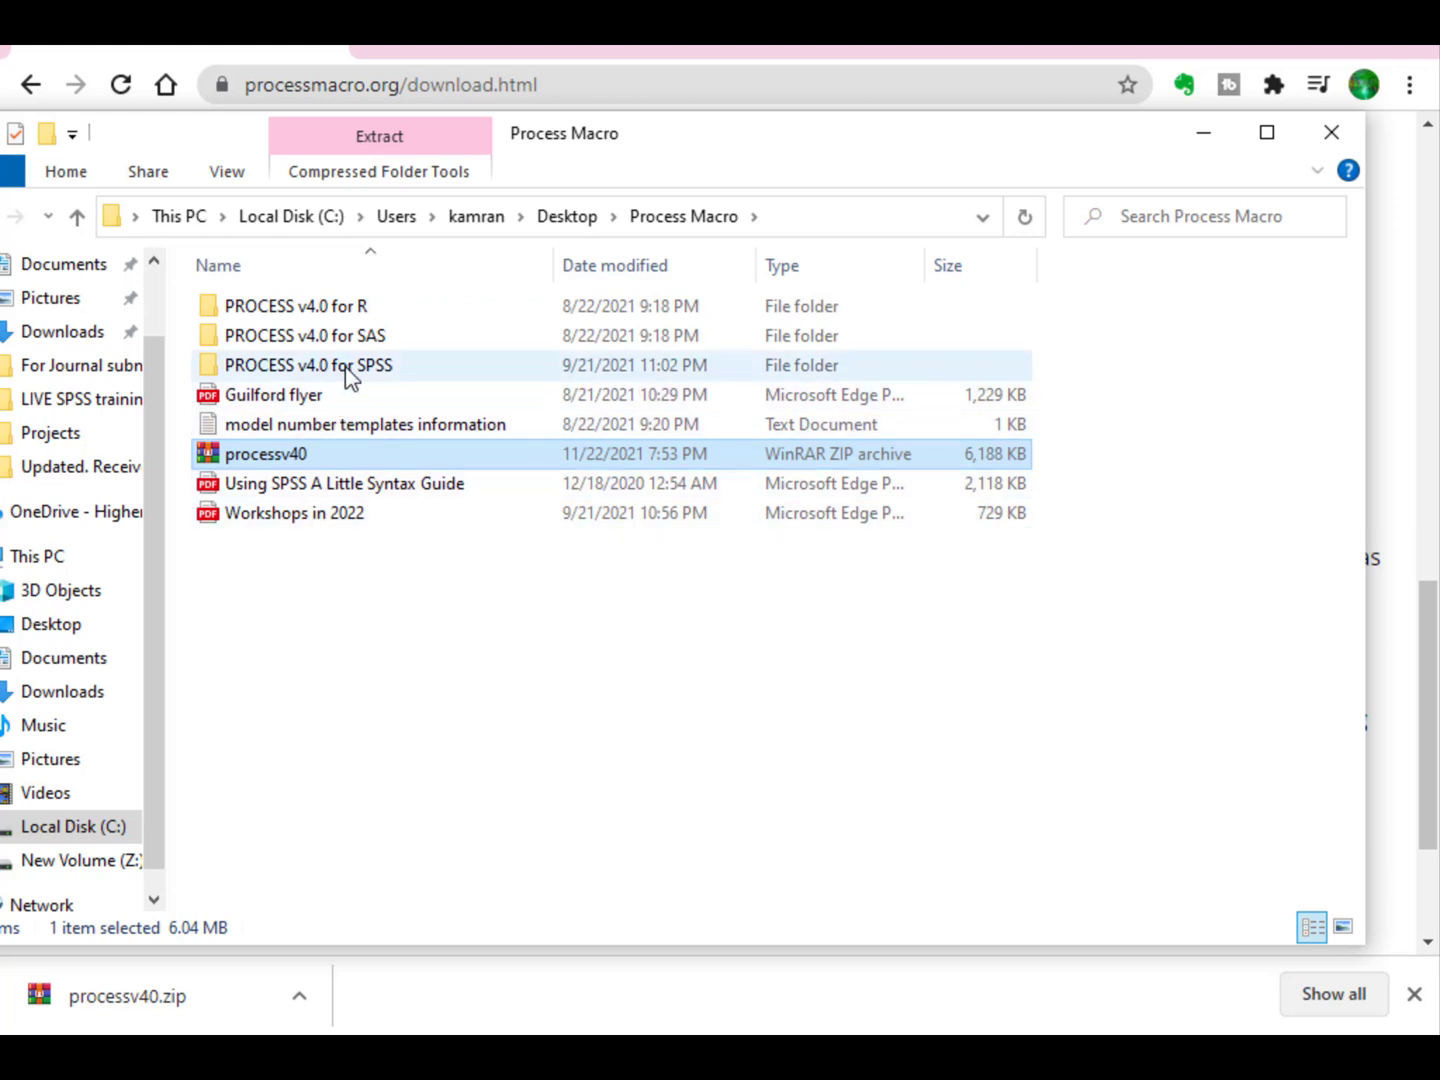
mouse_move(348, 376)
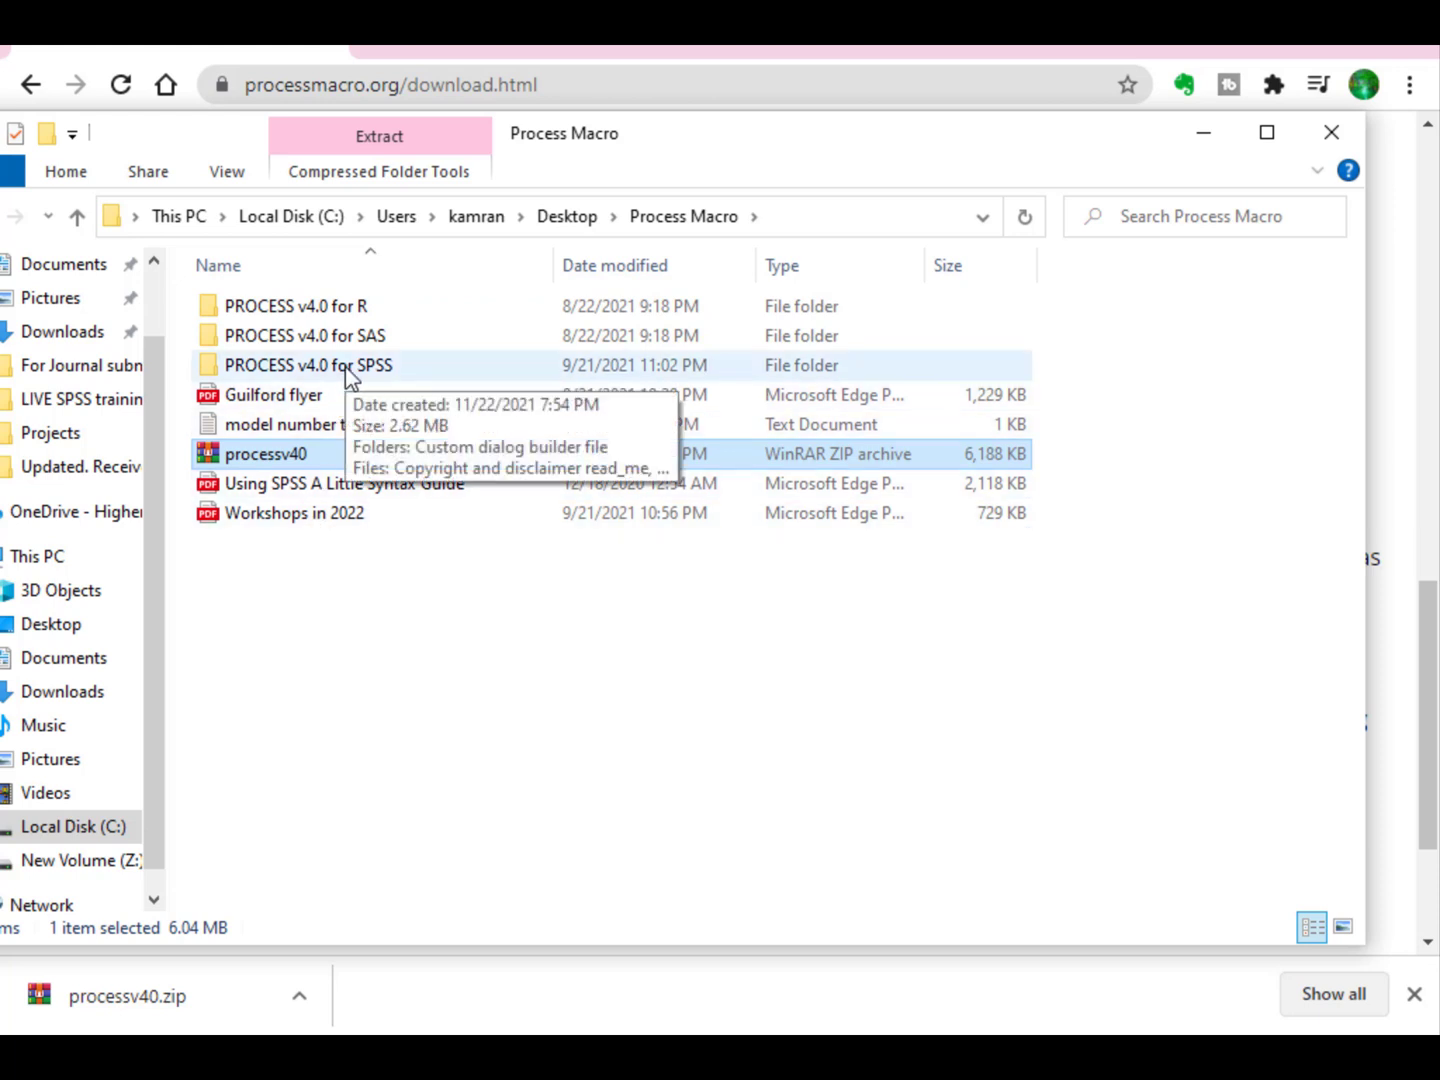
double_click(350, 372)
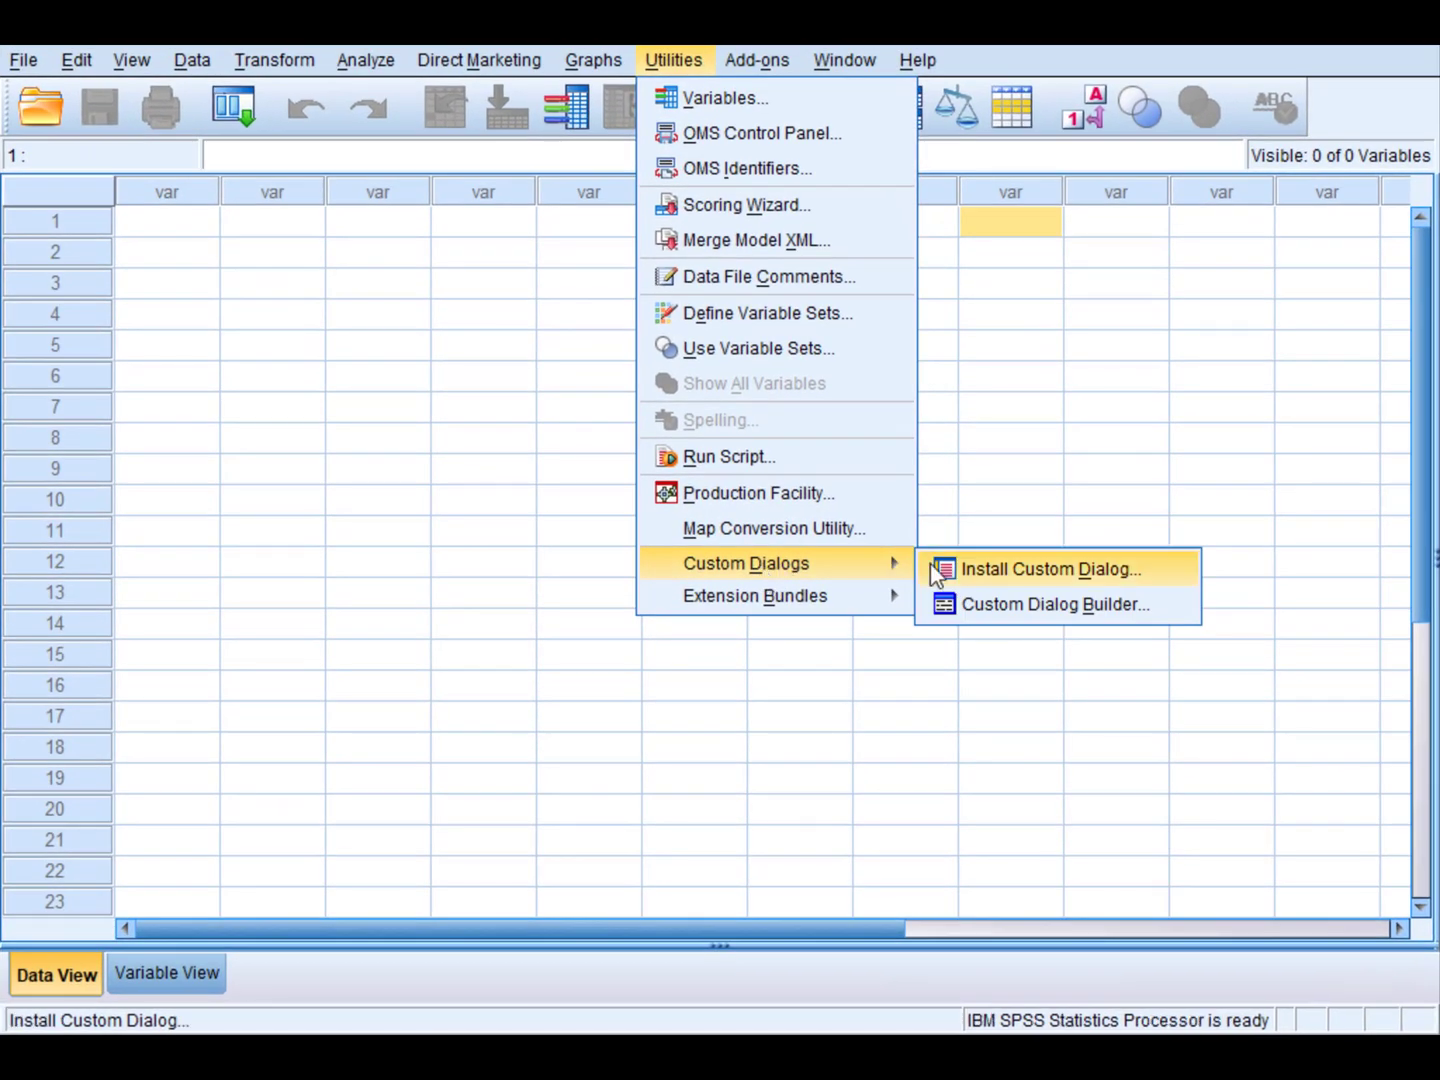
- Install process.spd from Process Macro > PROCESS v4.0 for SPSS > Custom dialog builder file as a custom dialog
click(999, 567)
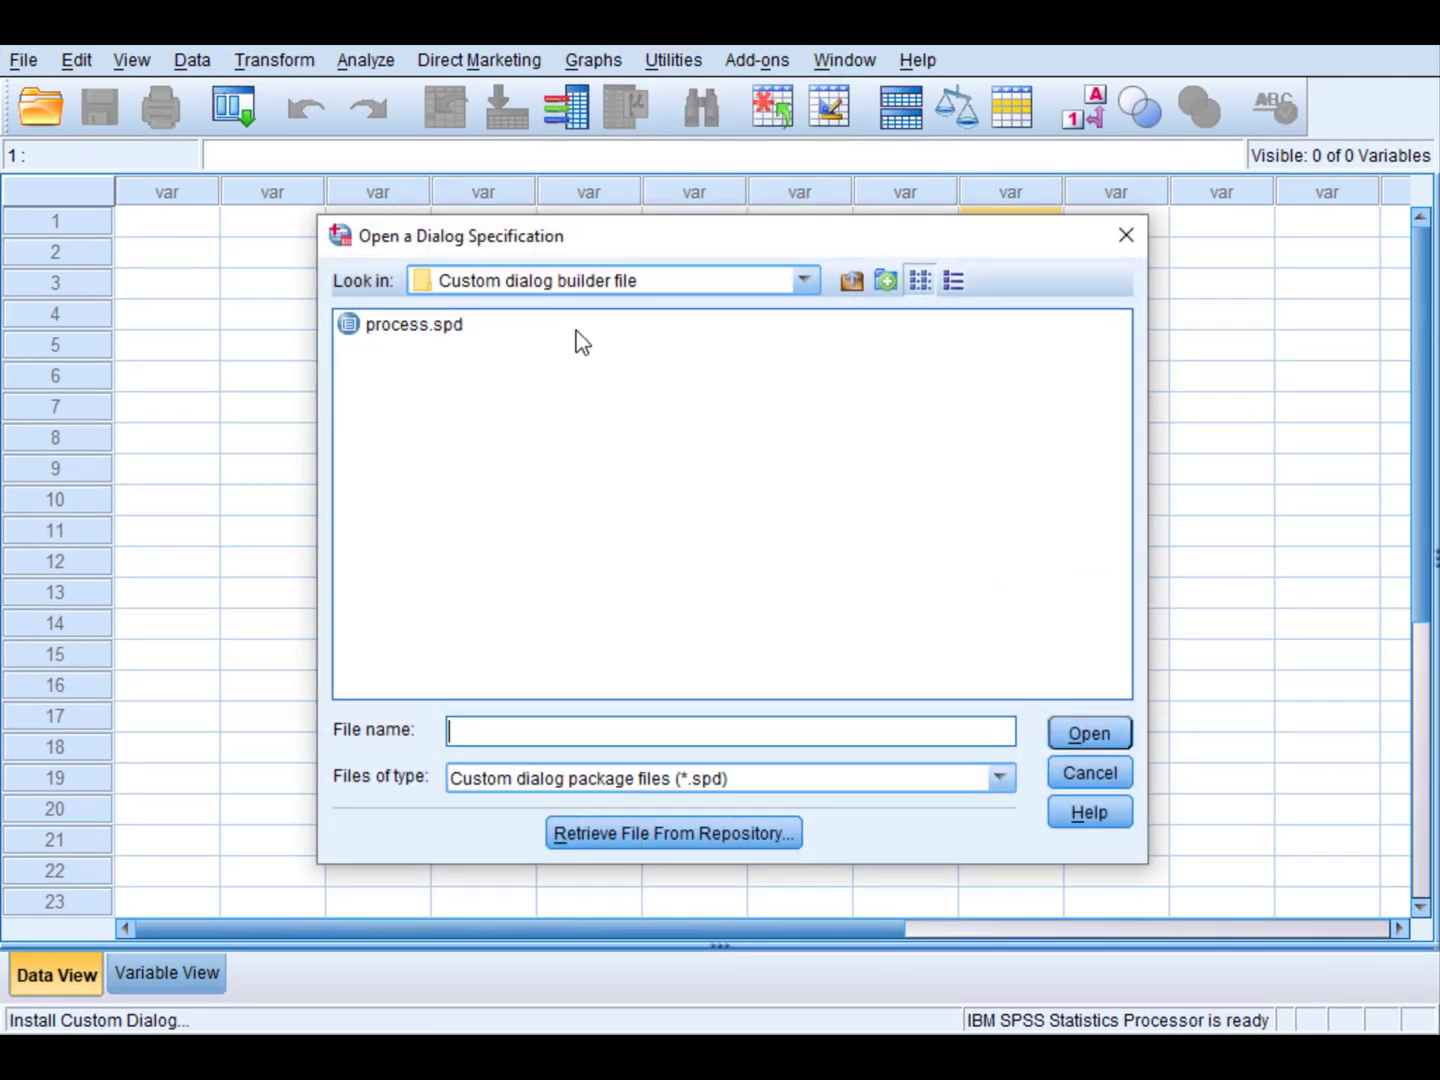
click(850, 282)
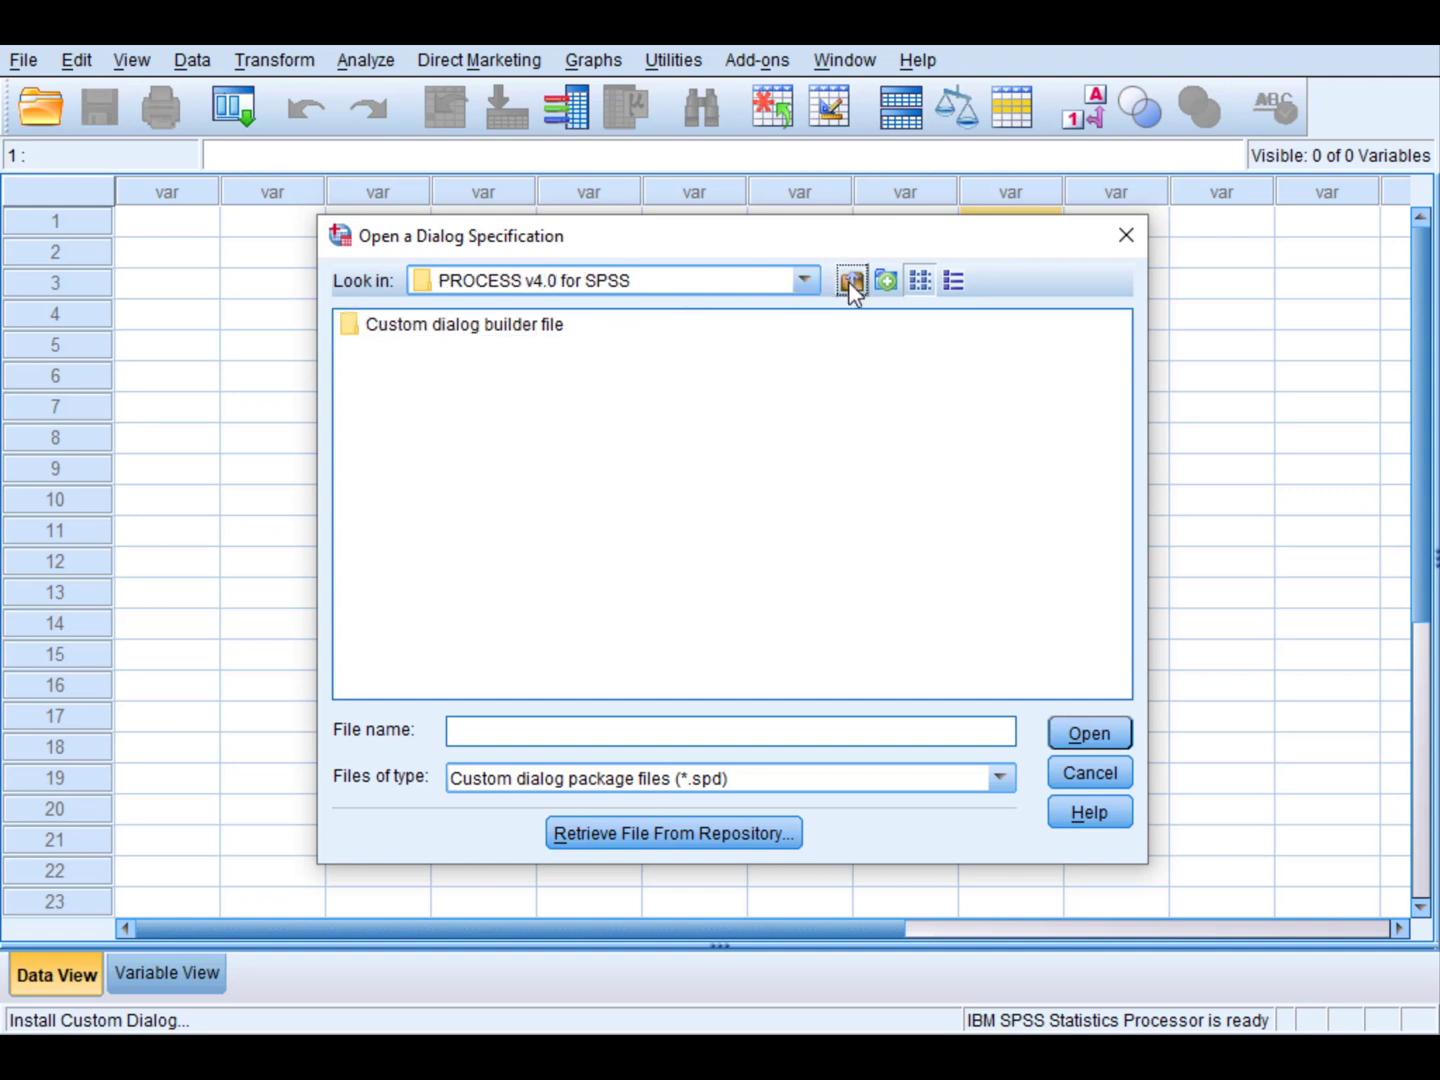
click(805, 280)
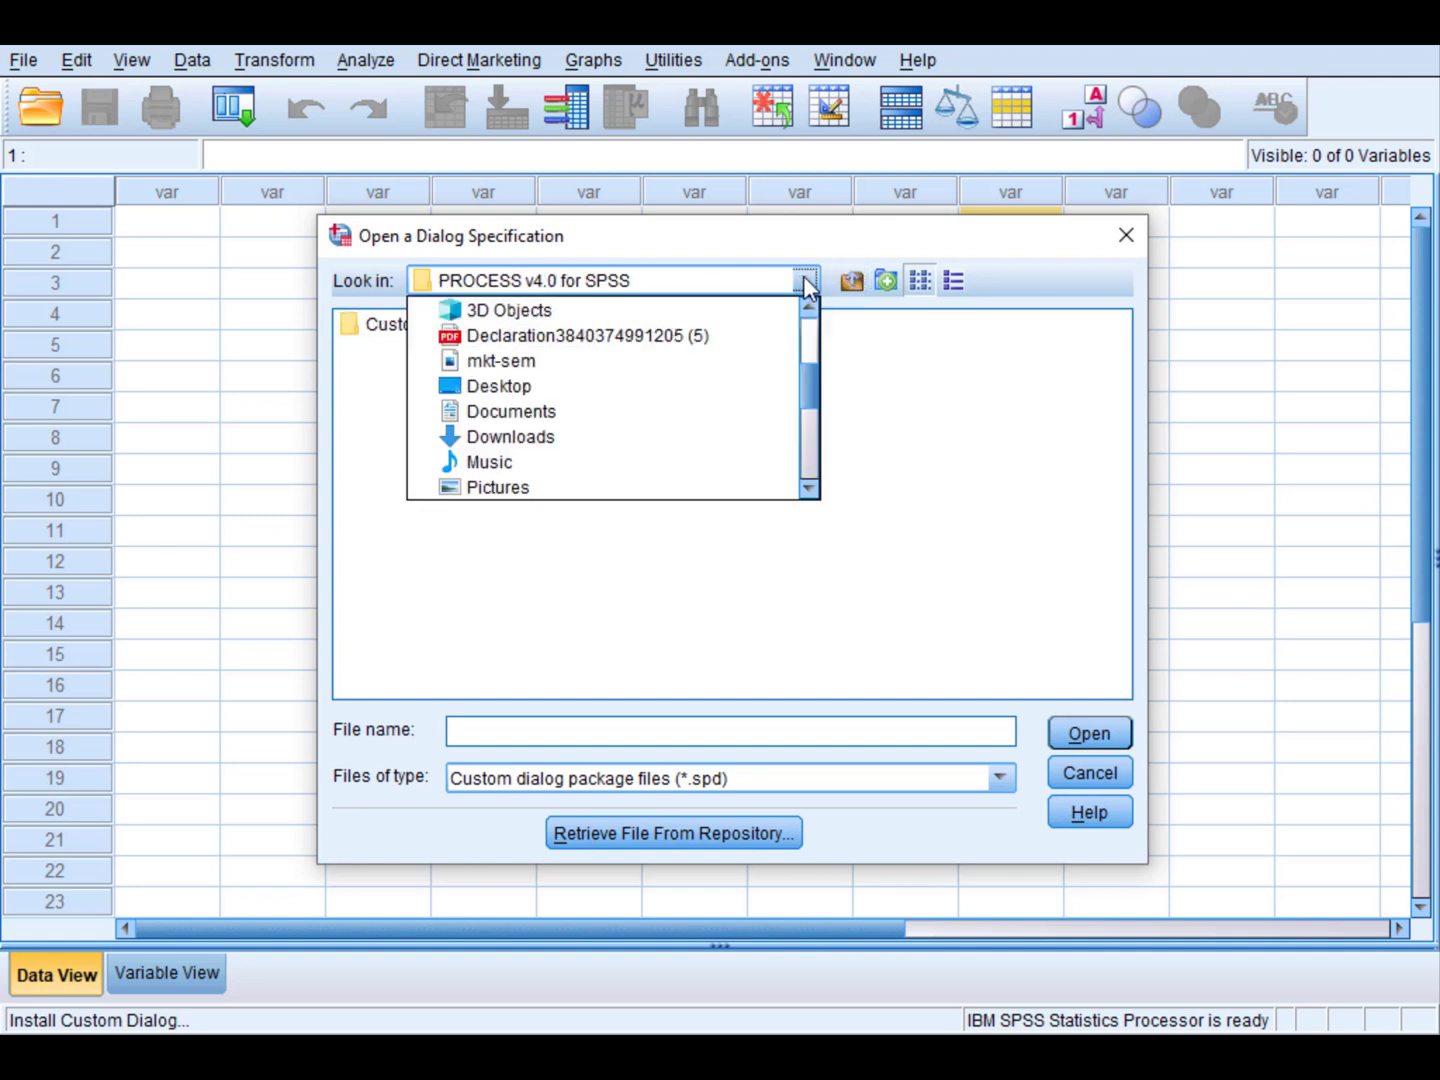
click(533, 390)
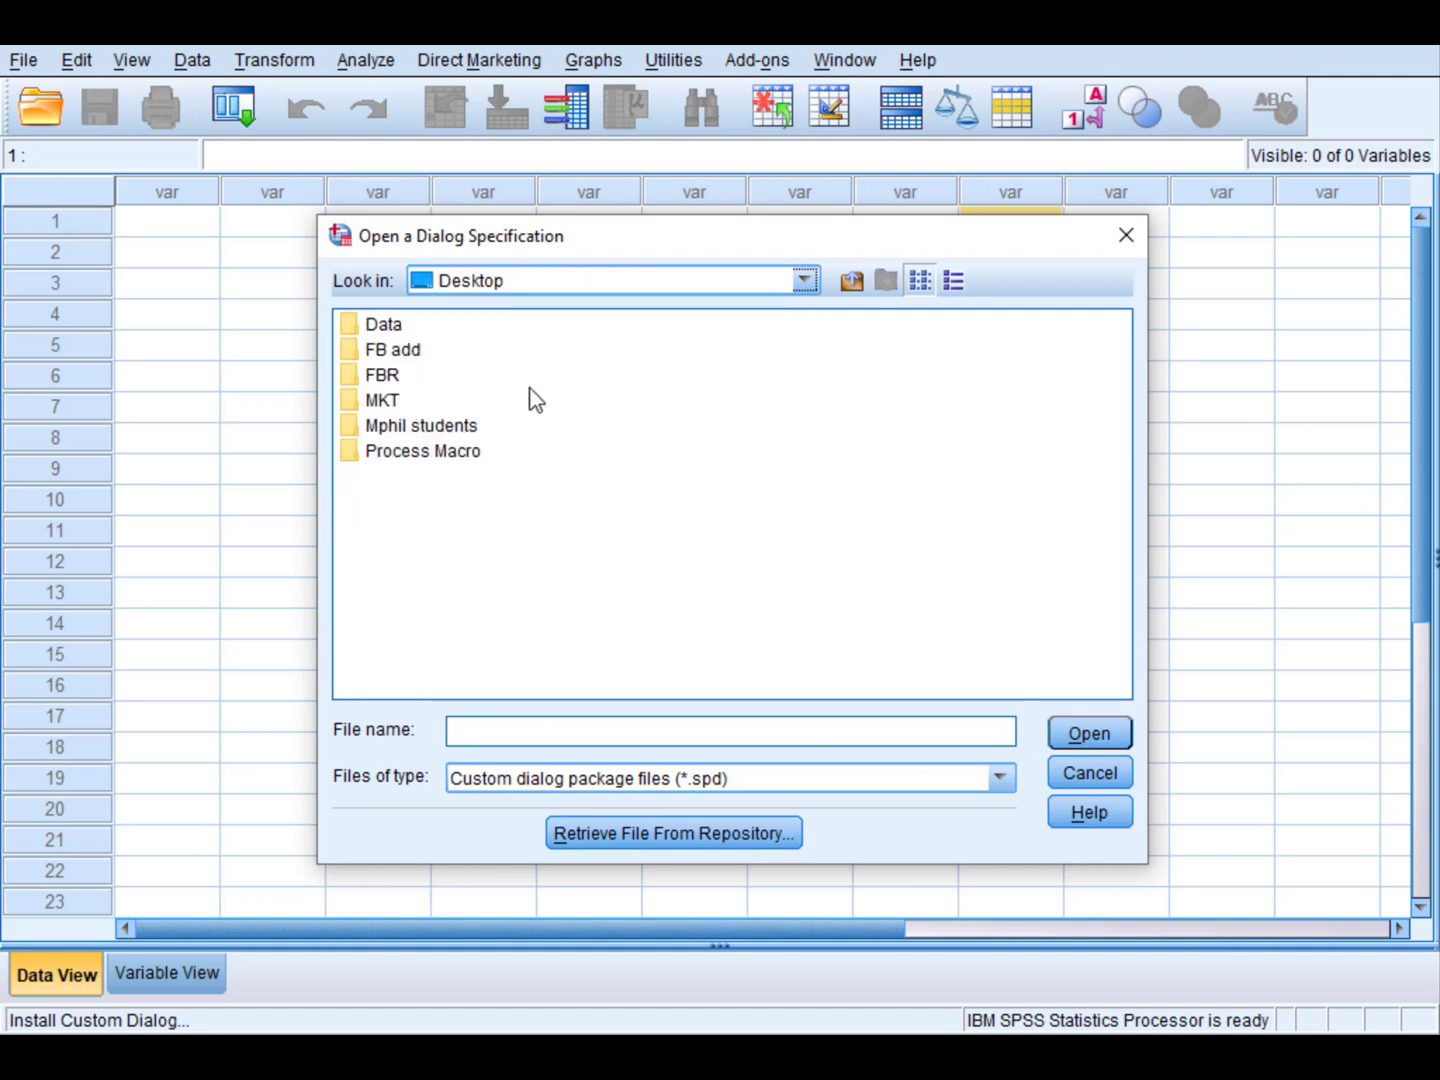
click(408, 459)
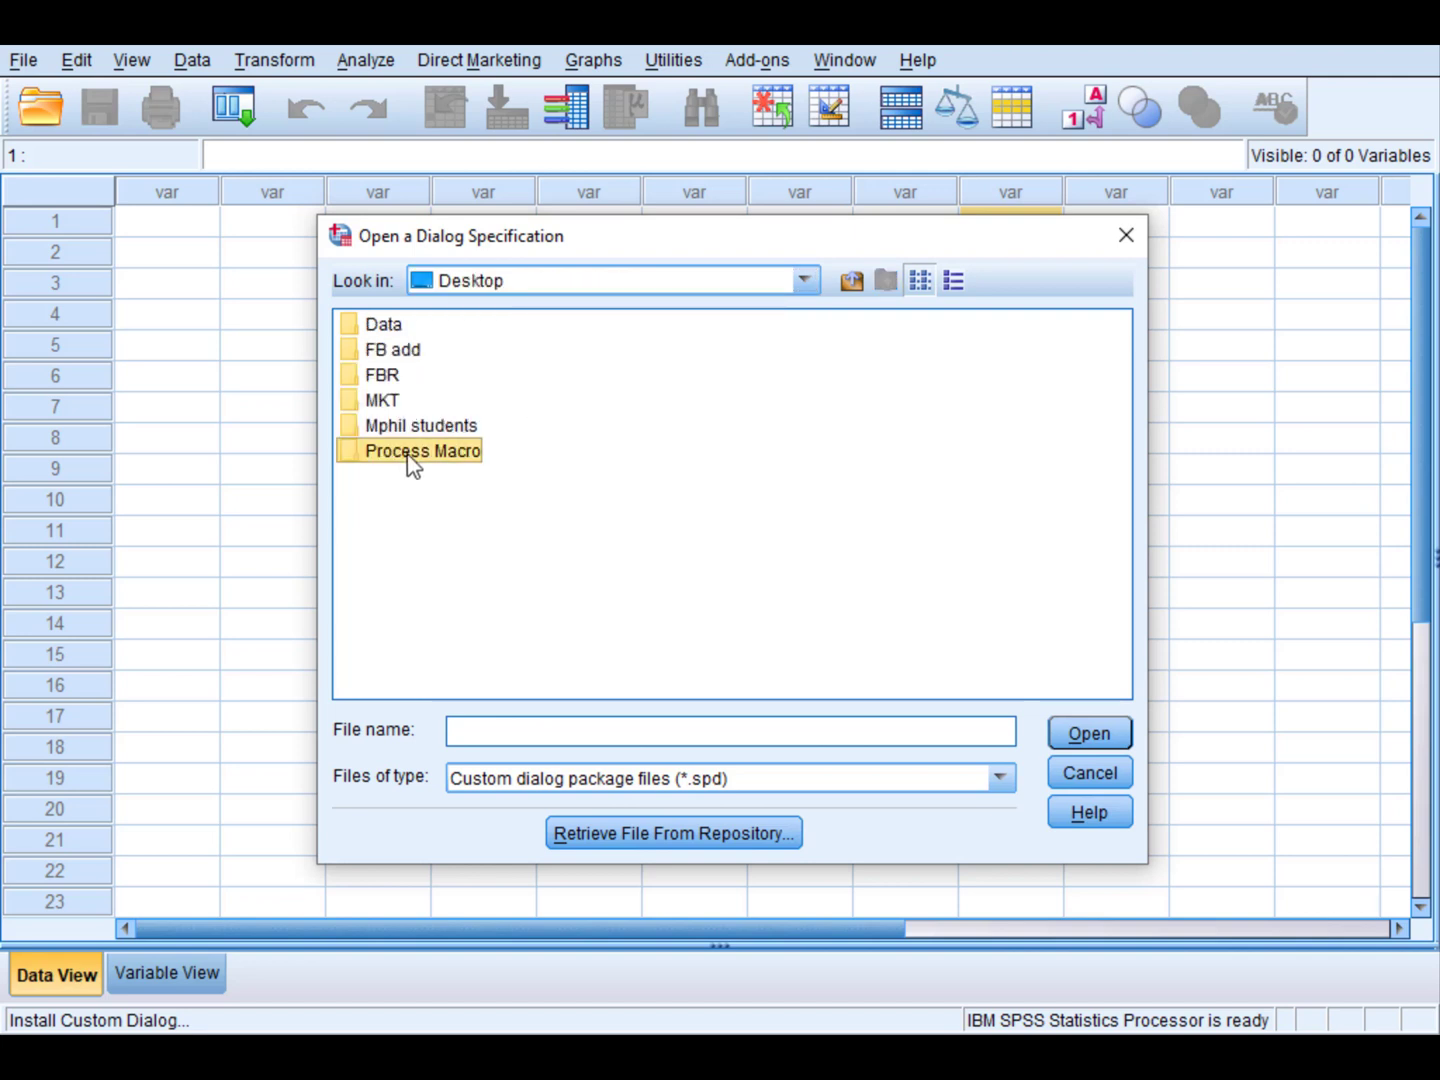
double_click(409, 455)
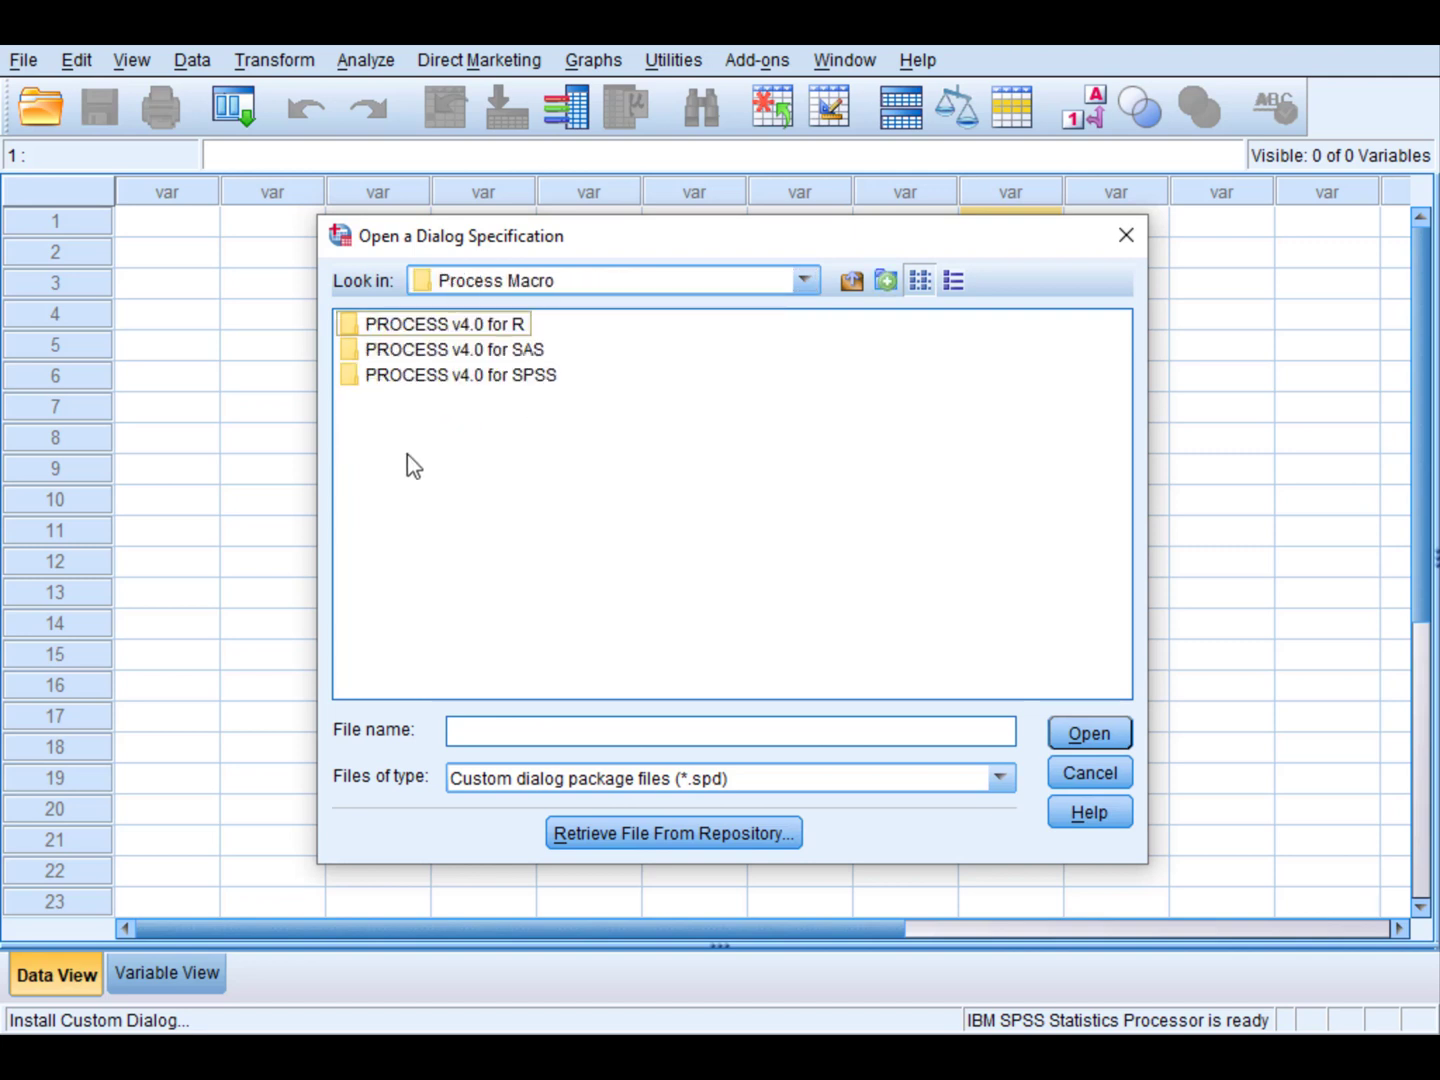
click(498, 377)
double_click(499, 377)
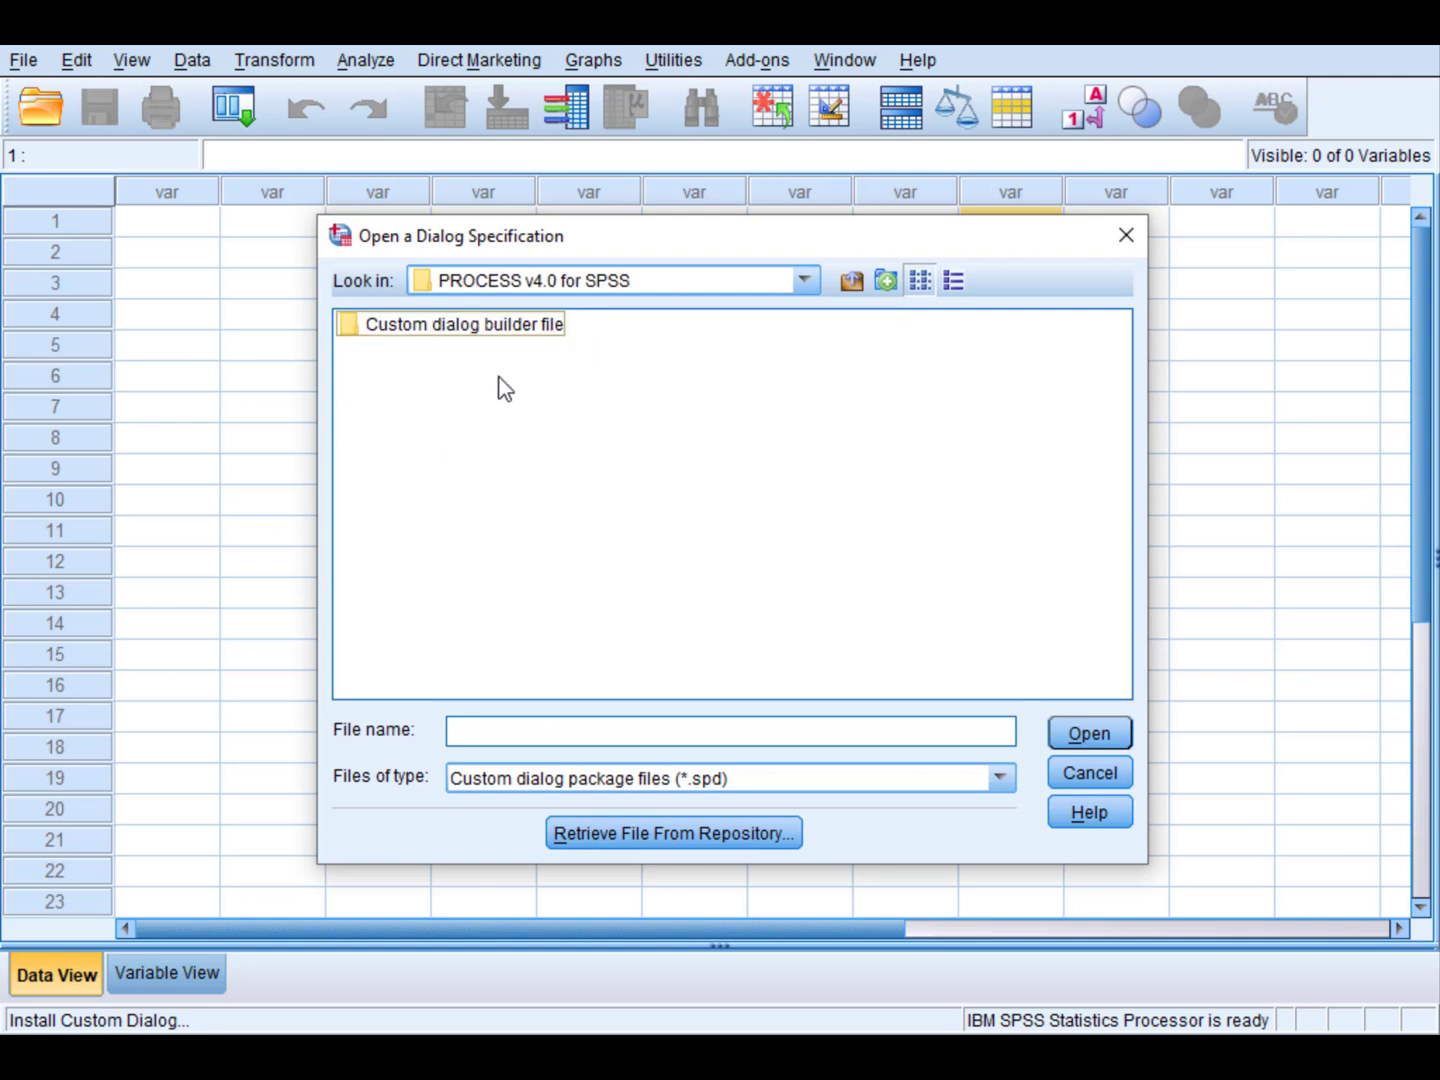
click(493, 327)
double_click(492, 326)
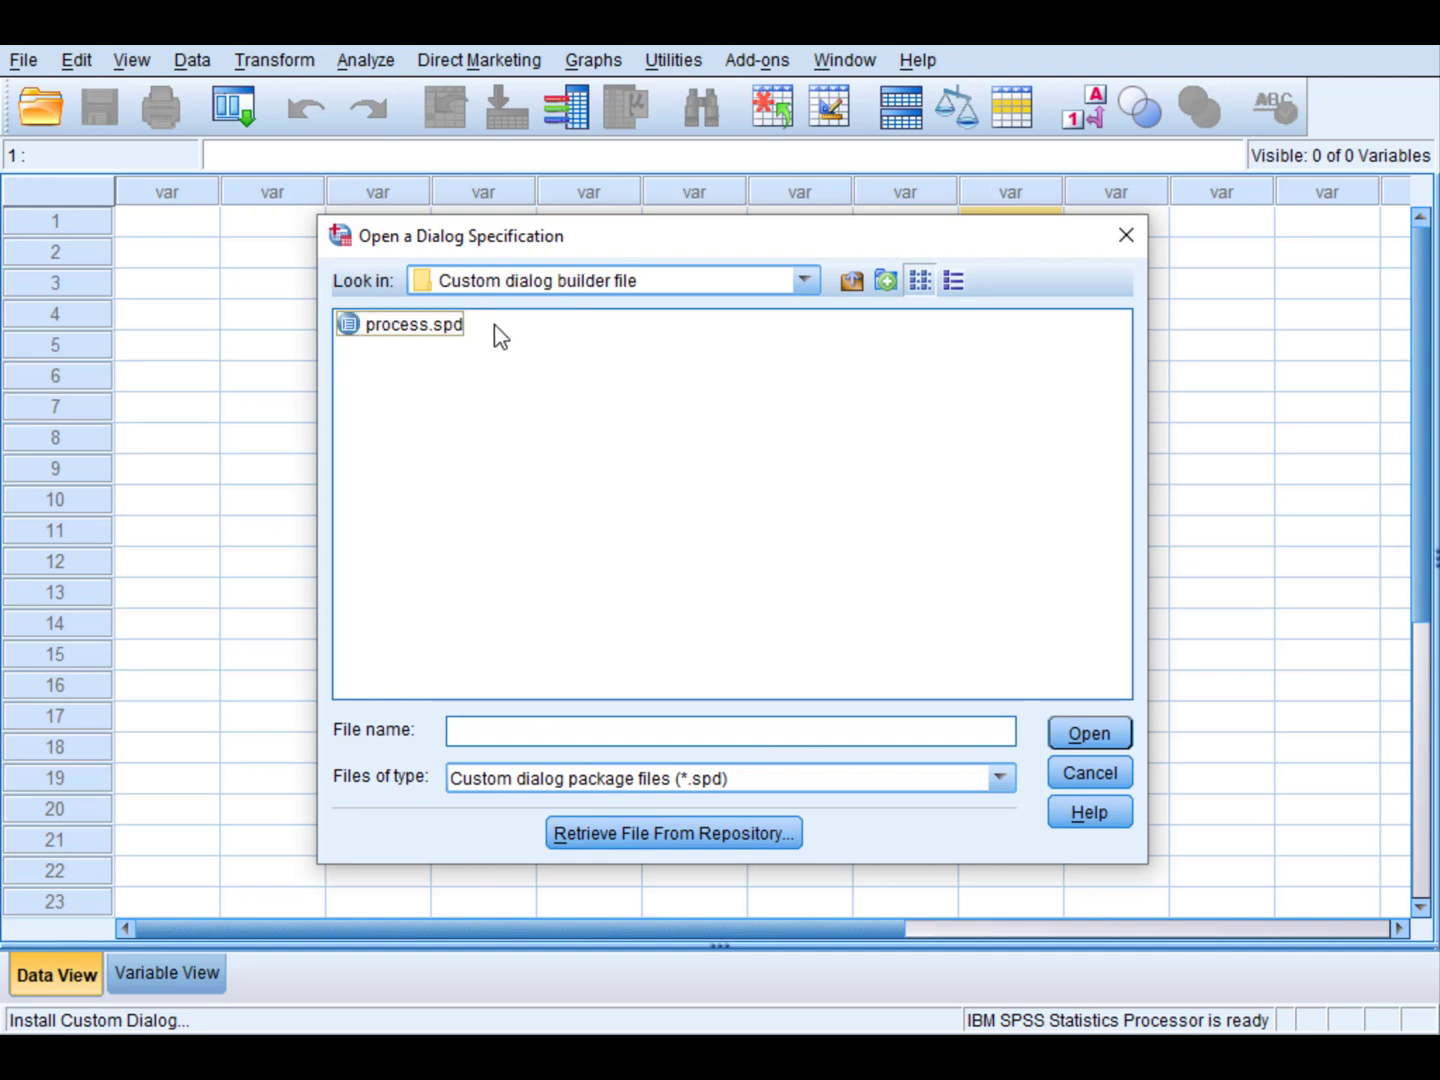
double_click(419, 326)
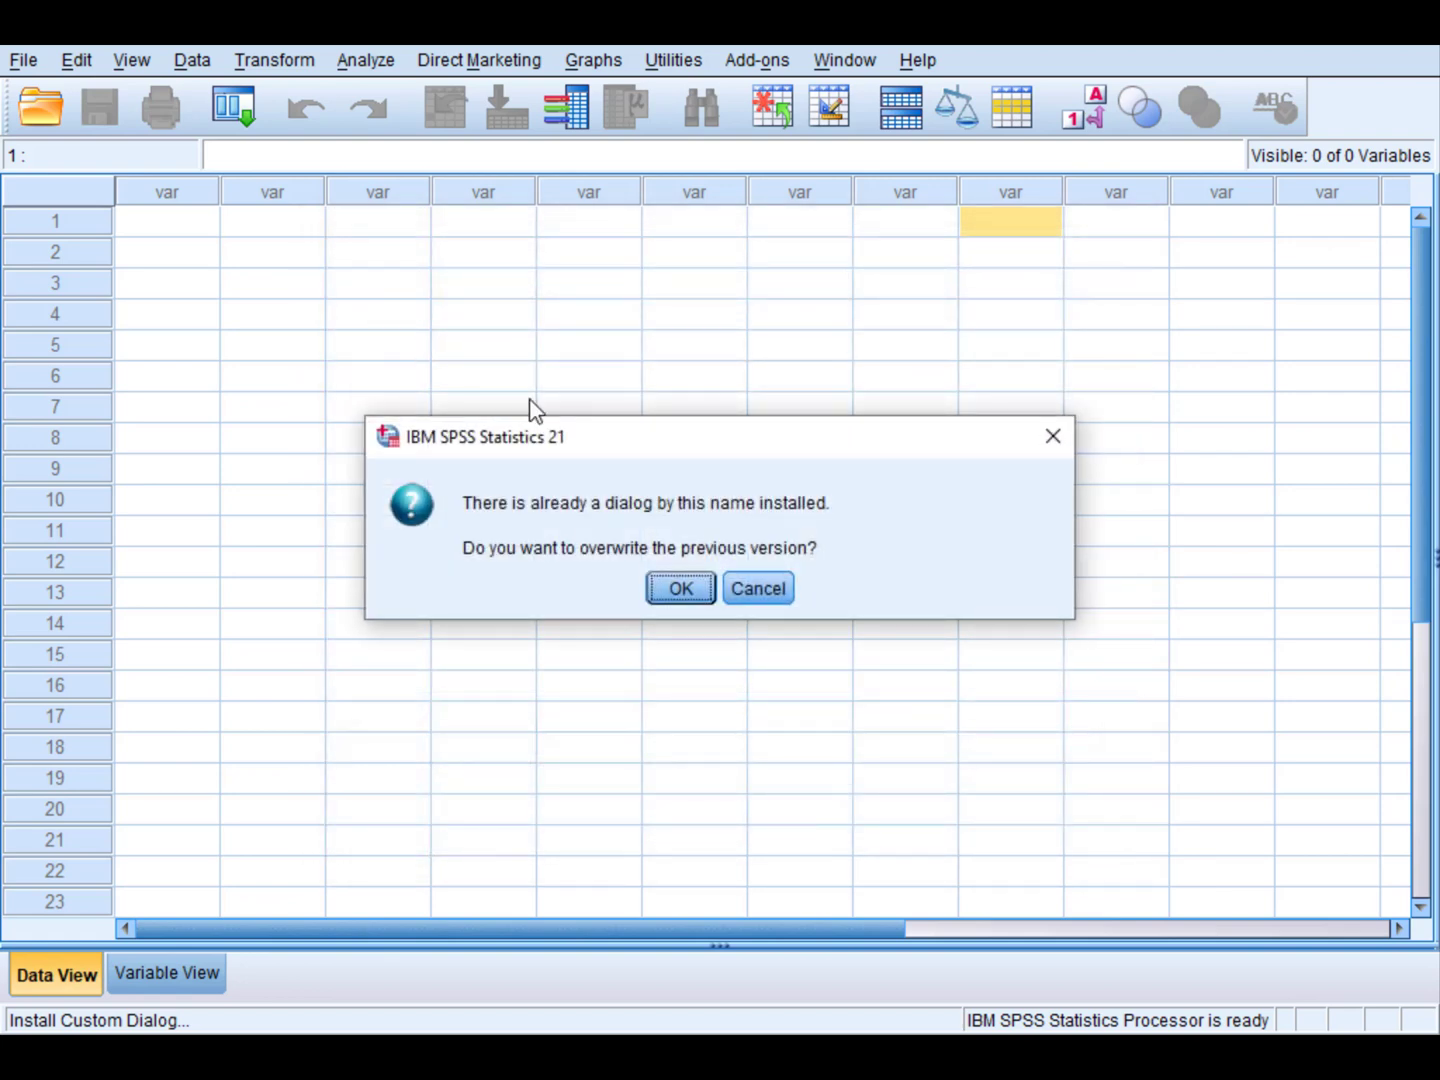
- Confirm overwriting the previously installed PROCESS dialog
click(678, 592)
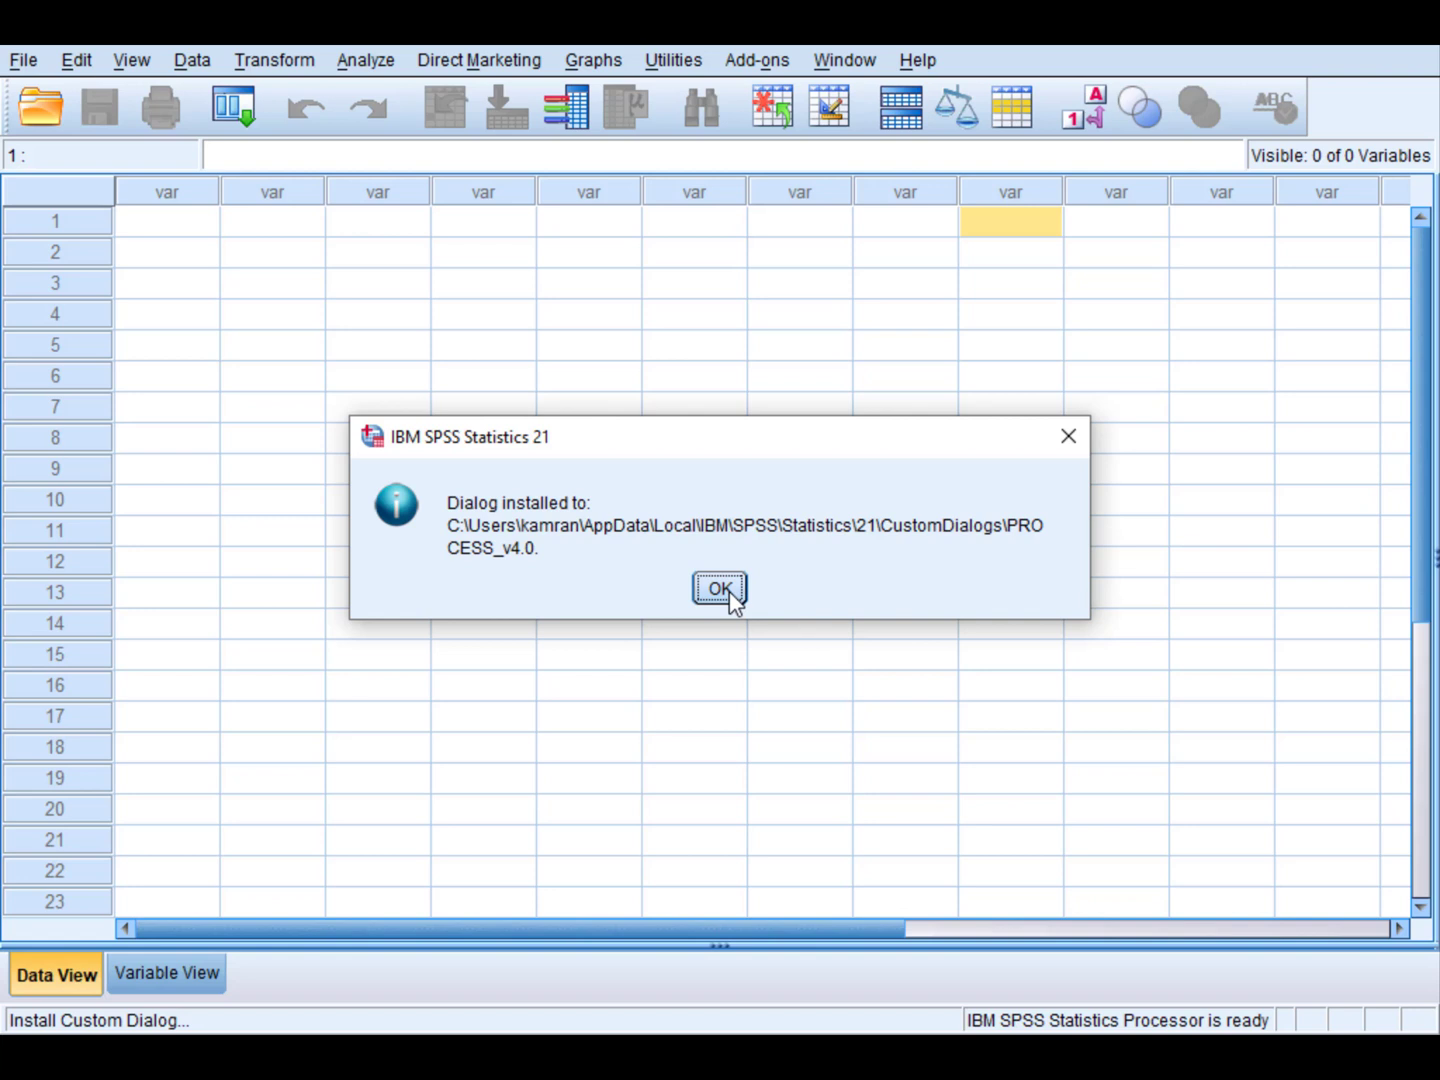
- Dismiss the install message and check that Analyze > Regression lists PROCESS v4.0
click(723, 589)
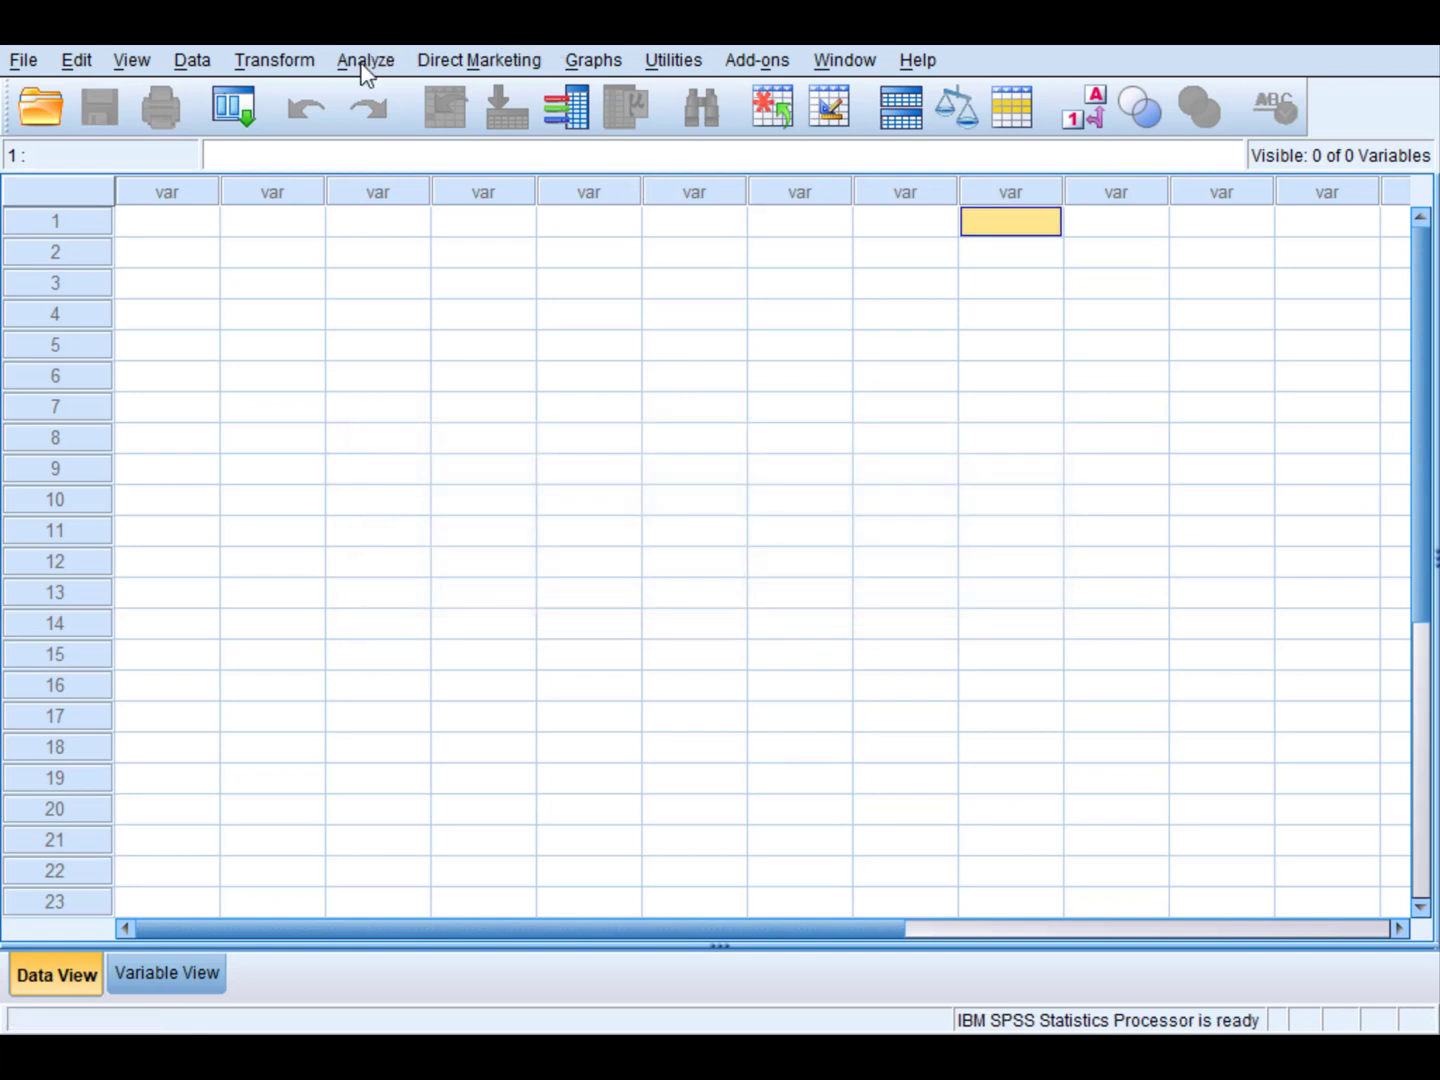
click(363, 62)
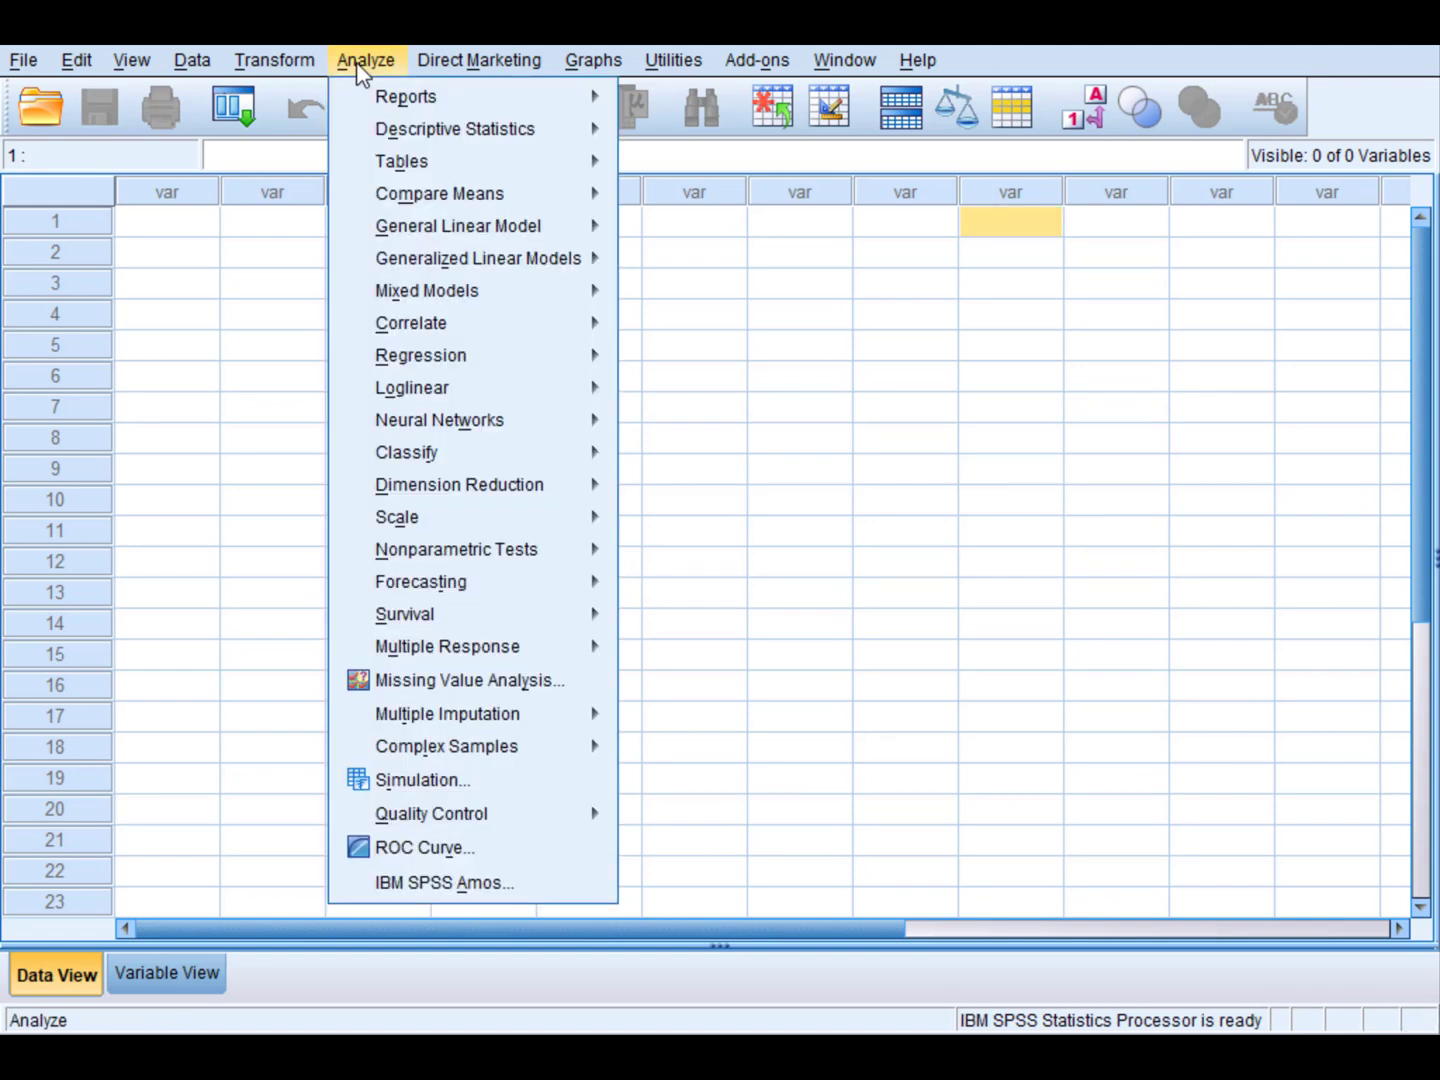
mouse_move(417, 393)
mouse_move(432, 360)
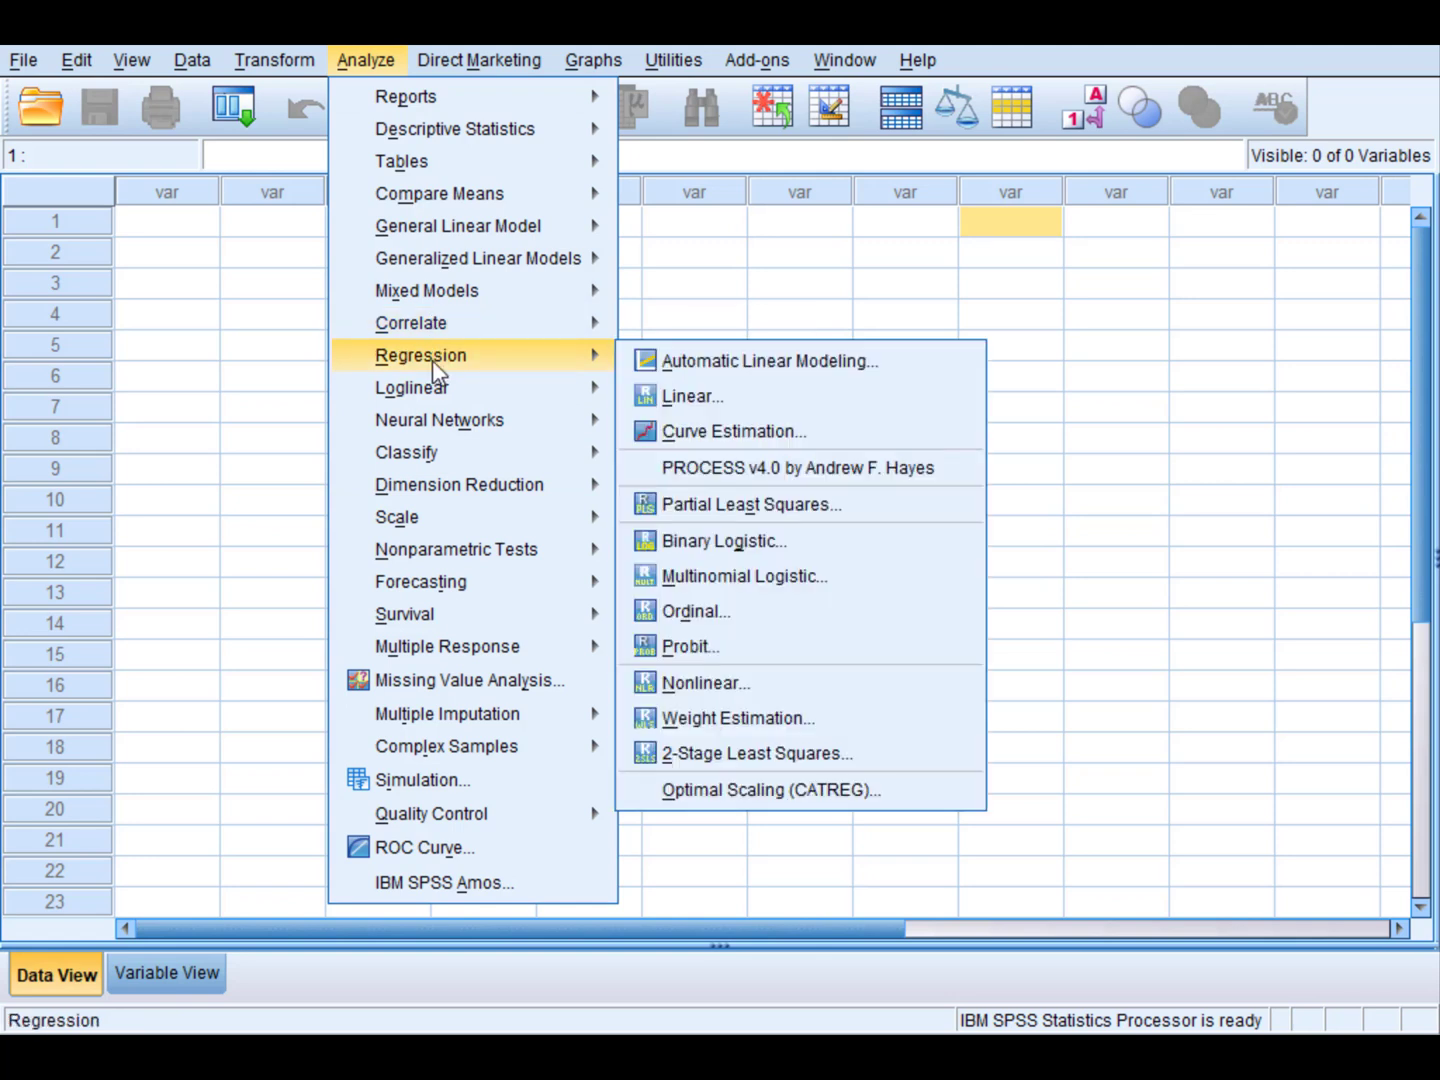